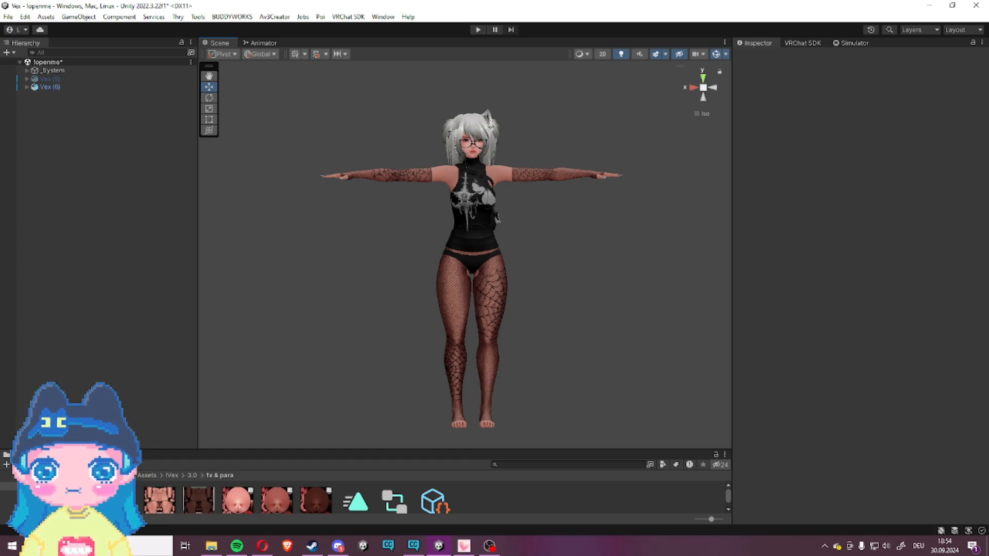
Select the avatar's BODY mesh and expand its !Body material settings to the Decals section
{"action": "left_click_drag", "start_coordinate": [513, 450], "coordinate": [515, 485]}
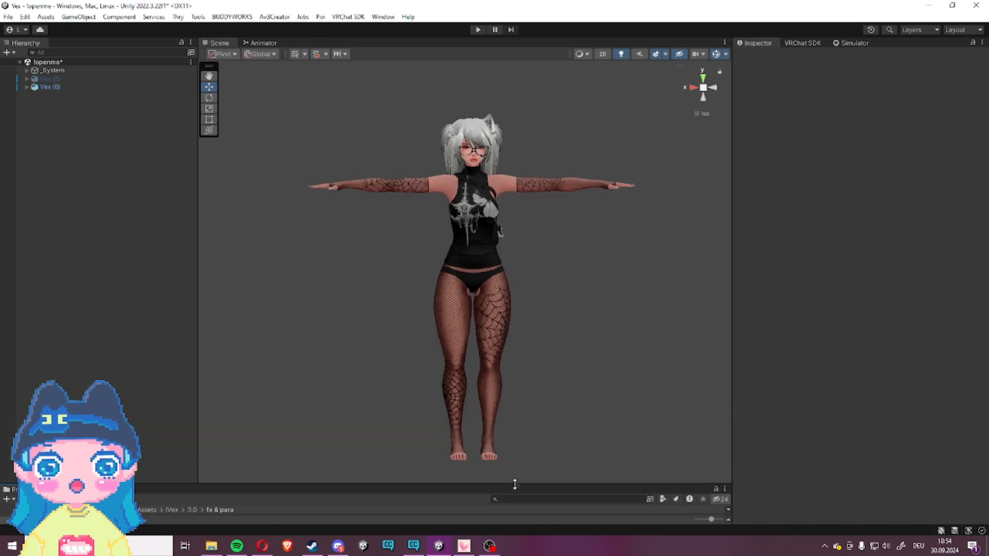
{"action": "scroll", "coordinate": [513, 449], "scroll_direction": "up", "scroll_amount": 5}
{"action": "left_click", "coordinate": [514, 449]}
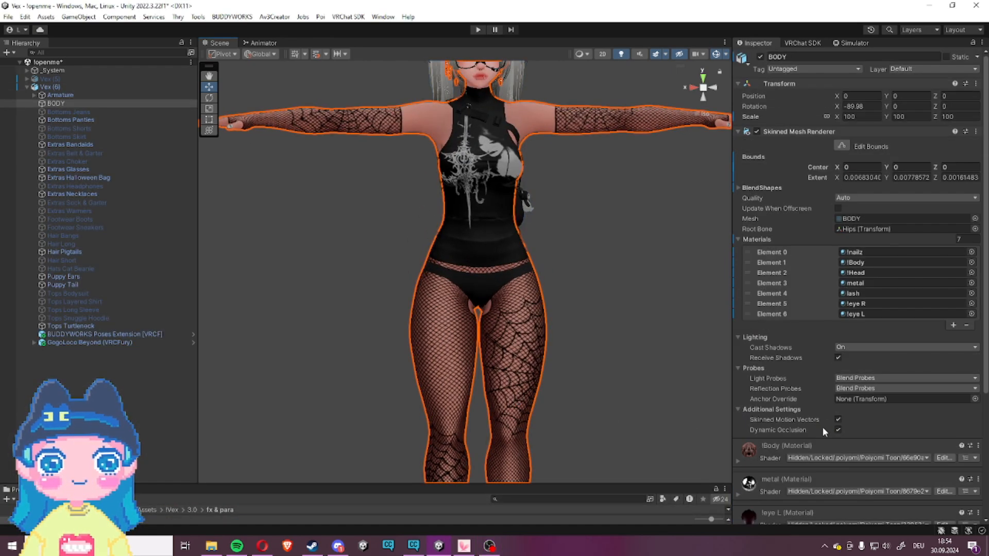
{"action": "scroll", "coordinate": [823, 430], "scroll_direction": "down", "scroll_amount": 6}
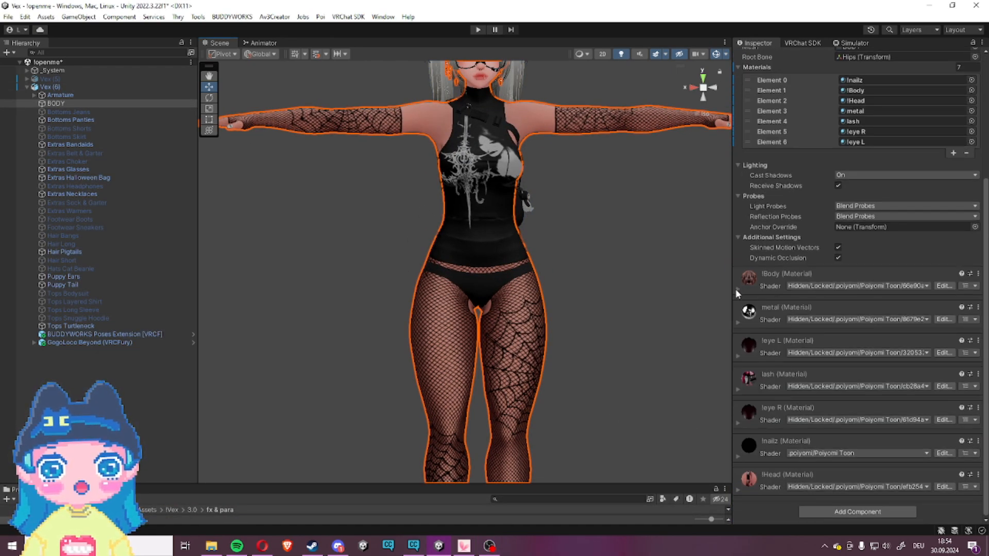
{"action": "left_click", "coordinate": [736, 288]}
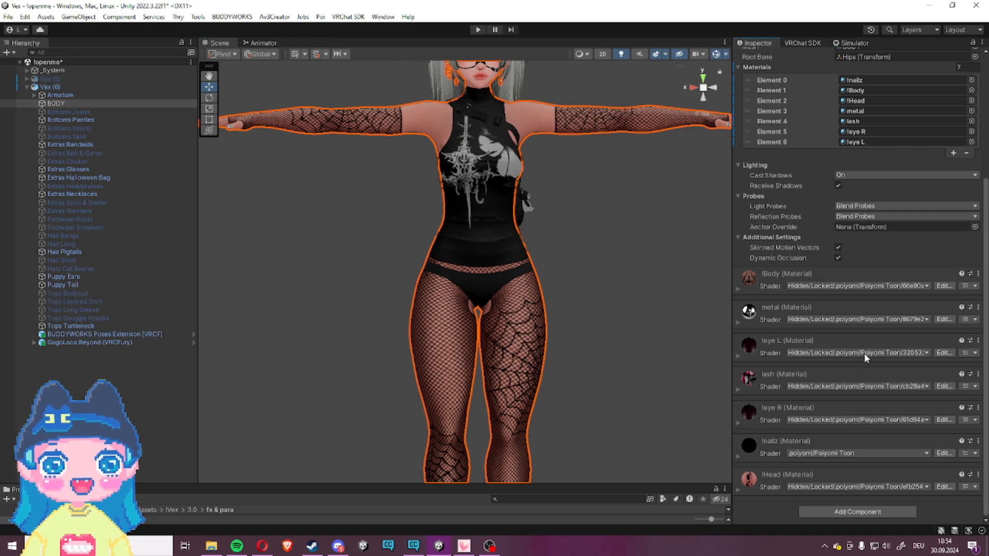
{"action": "left_click", "coordinate": [870, 330]}
{"action": "scroll", "coordinate": [873, 339], "scroll_direction": "down", "scroll_amount": 10}
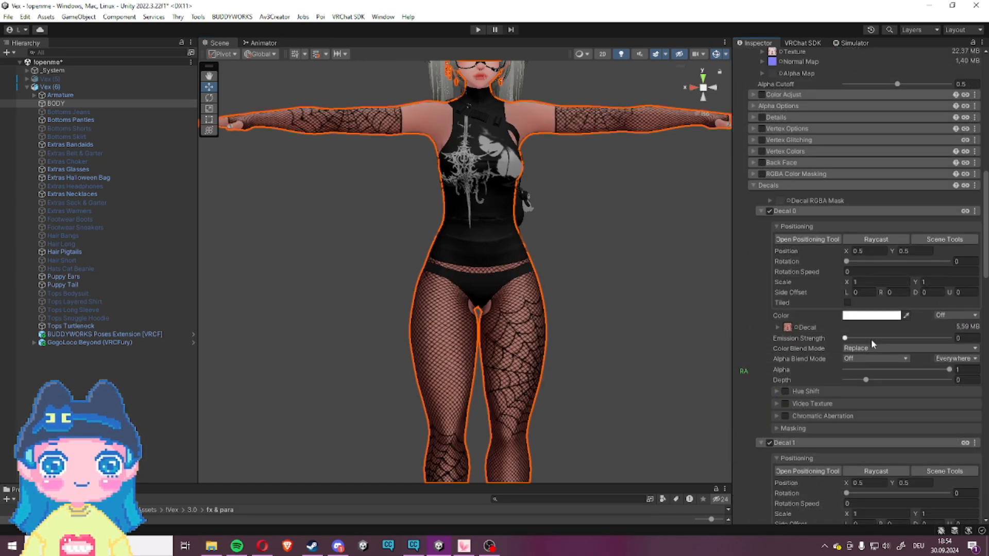
Collapse the Decal 0 and Decal 1 settings and expand Decal 2 in the !Body material
{"action": "scroll", "coordinate": [871, 339], "scroll_direction": "down", "scroll_amount": 5}
{"action": "left_click", "coordinate": [814, 79]}
{"action": "left_click", "coordinate": [810, 82]}
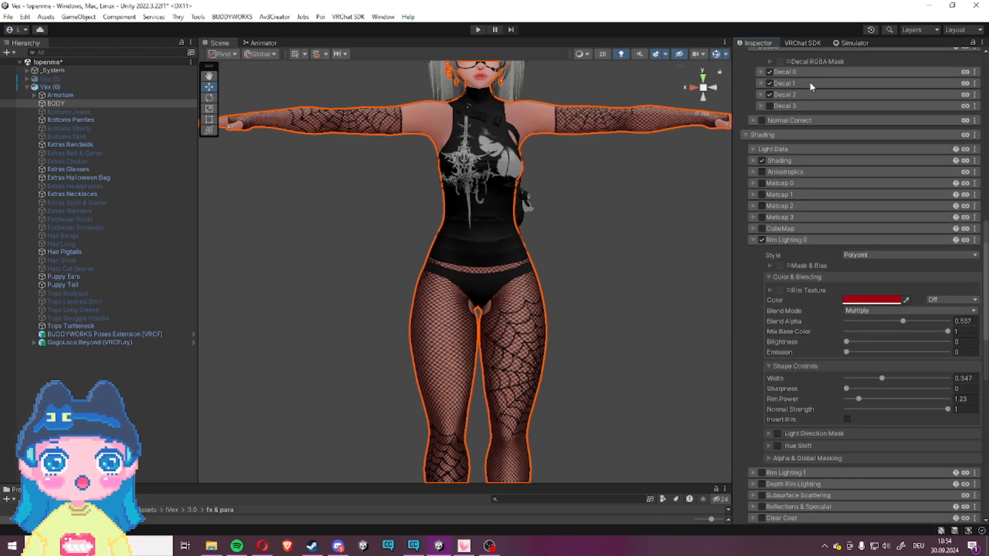
{"action": "left_click", "coordinate": [804, 96]}
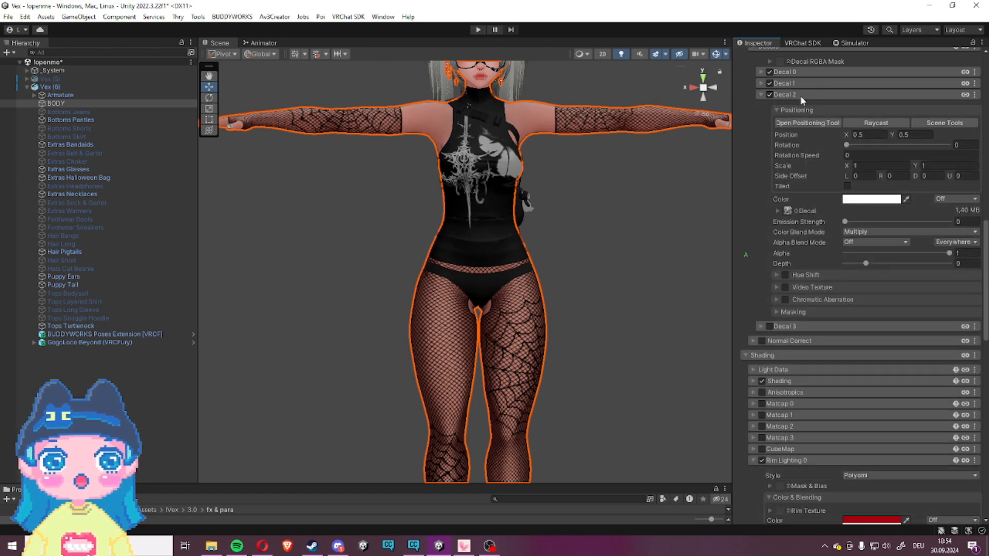
{"action": "scroll", "coordinate": [806, 123], "scroll_direction": "up", "scroll_amount": 3}
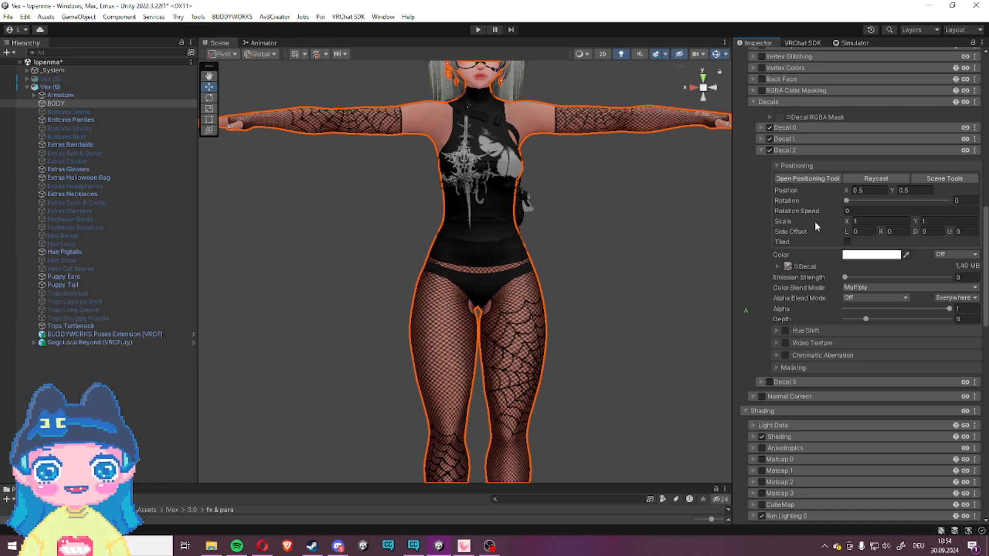
{"action": "left_click", "coordinate": [788, 140]}
{"action": "left_click", "coordinate": [787, 140]}
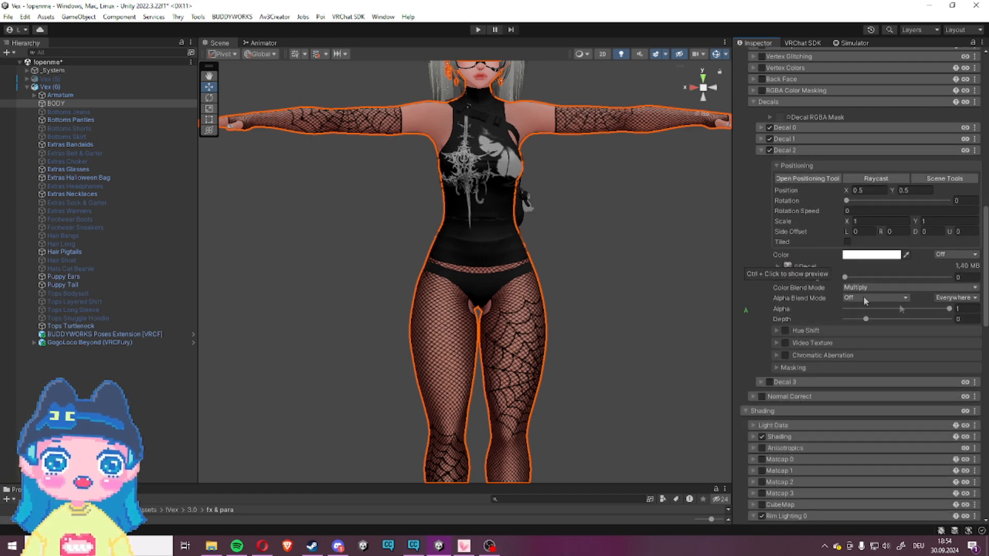
Mark Decal 2's Alpha property as Renamed (when locked), keeping its value at 1
{"action": "left_click_drag", "start_coordinate": [659, 483], "coordinate": [661, 459]}
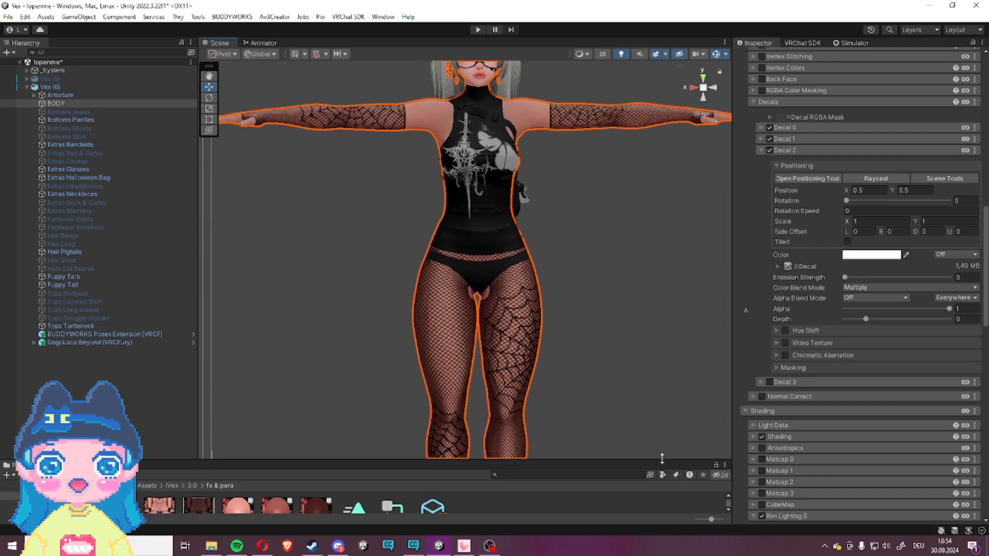
{"action": "left_click_drag", "start_coordinate": [943, 308], "coordinate": [813, 316]}
{"action": "left_click_drag", "start_coordinate": [986, 330], "coordinate": [963, 313]}
{"action": "right_click", "coordinate": [779, 309]}
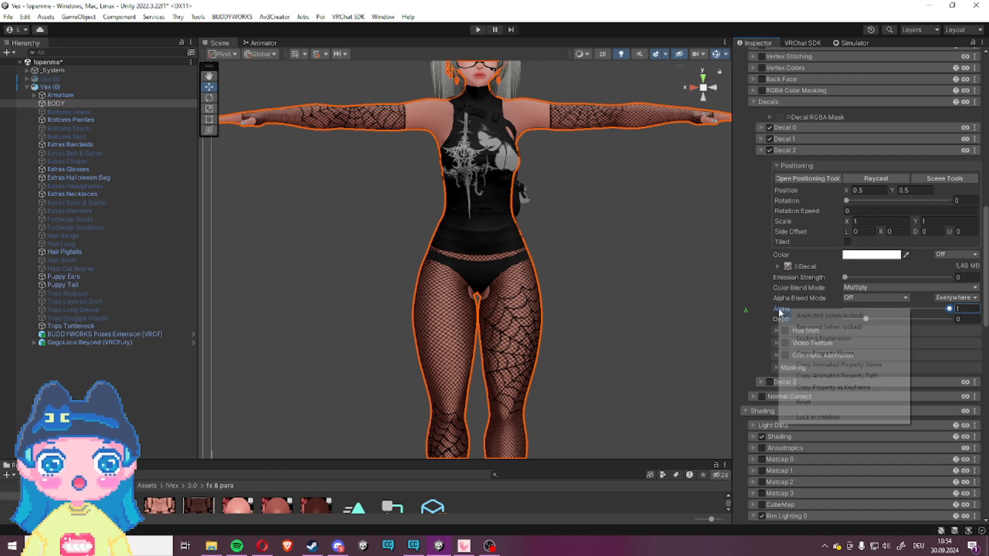
{"action": "left_click", "coordinate": [815, 328]}
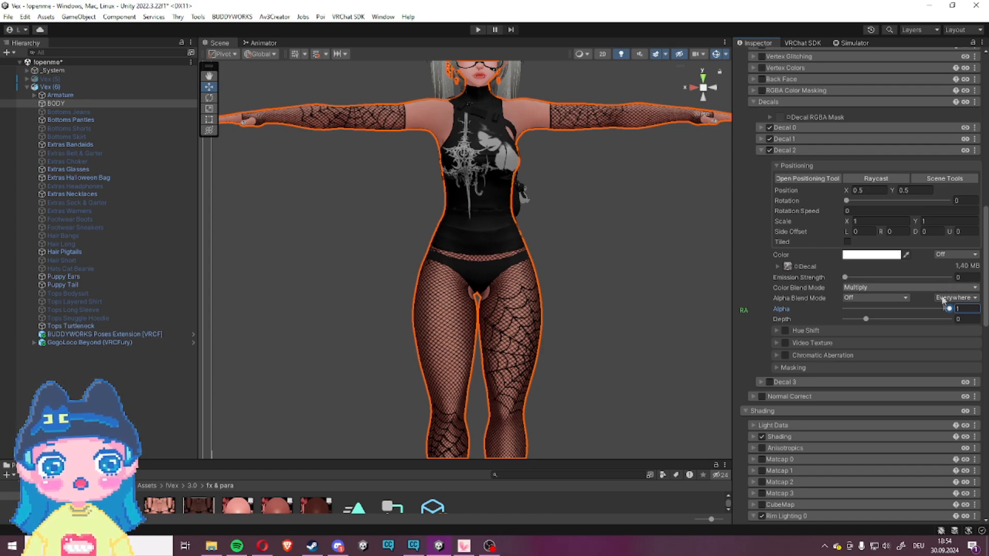
Preview the tattoo fade on the arms by lowering Decal 2's Alpha to 0 and restoring it to 1
{"action": "middle_click_drag", "start_coordinate": [552, 207], "coordinate": [554, 304]}
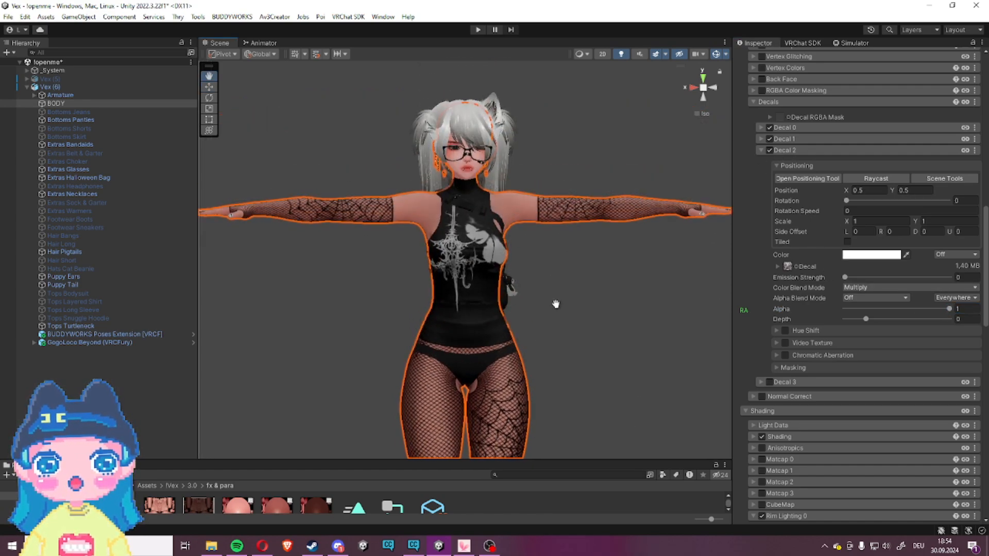
{"action": "scroll", "coordinate": [555, 304], "scroll_direction": "up", "scroll_amount": 4}
{"action": "middle_click_drag", "start_coordinate": [567, 182], "coordinate": [573, 309]}
{"action": "scroll", "coordinate": [581, 298], "scroll_direction": "up", "scroll_amount": 12}
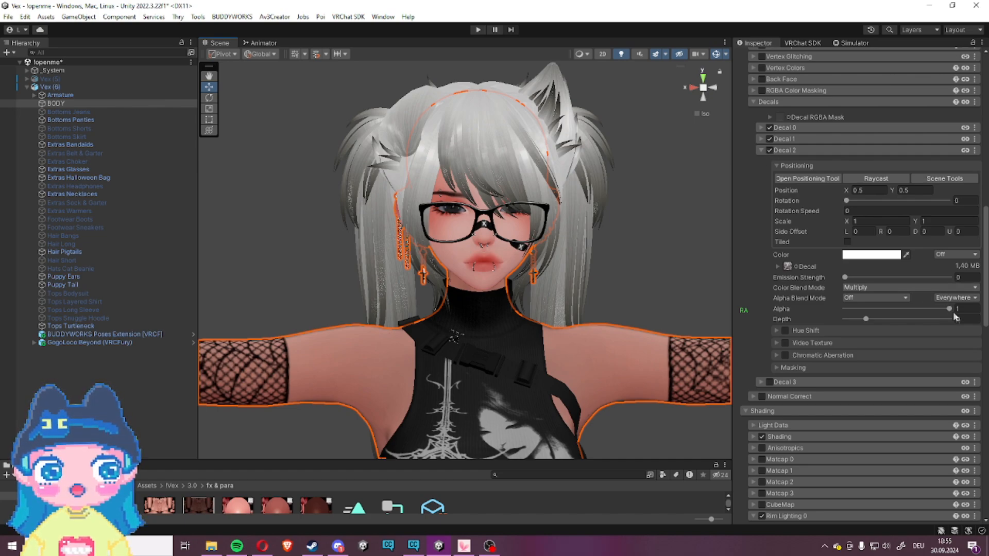
{"action": "left_click_drag", "start_coordinate": [951, 310], "coordinate": [811, 312]}
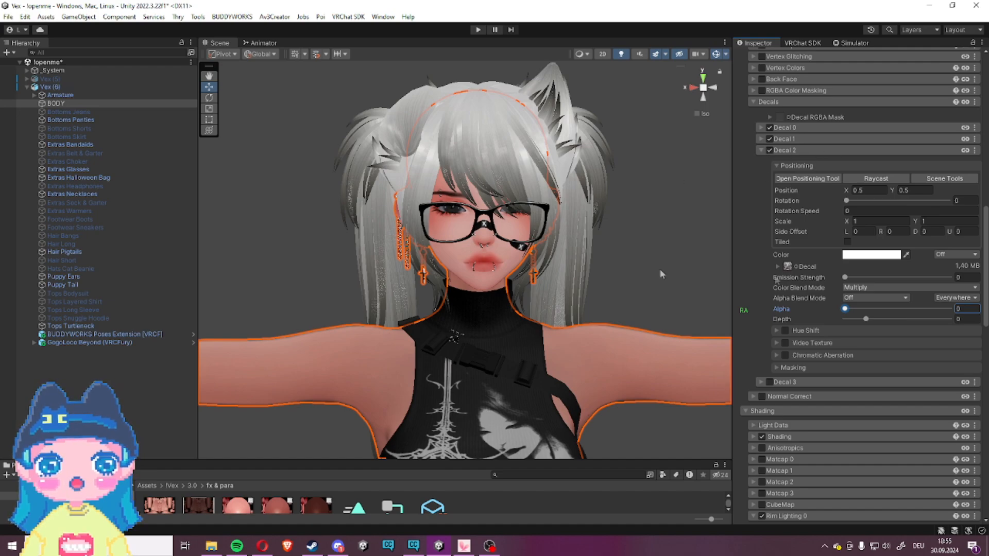
{"action": "left_click_drag", "start_coordinate": [845, 309], "coordinate": [950, 309]}
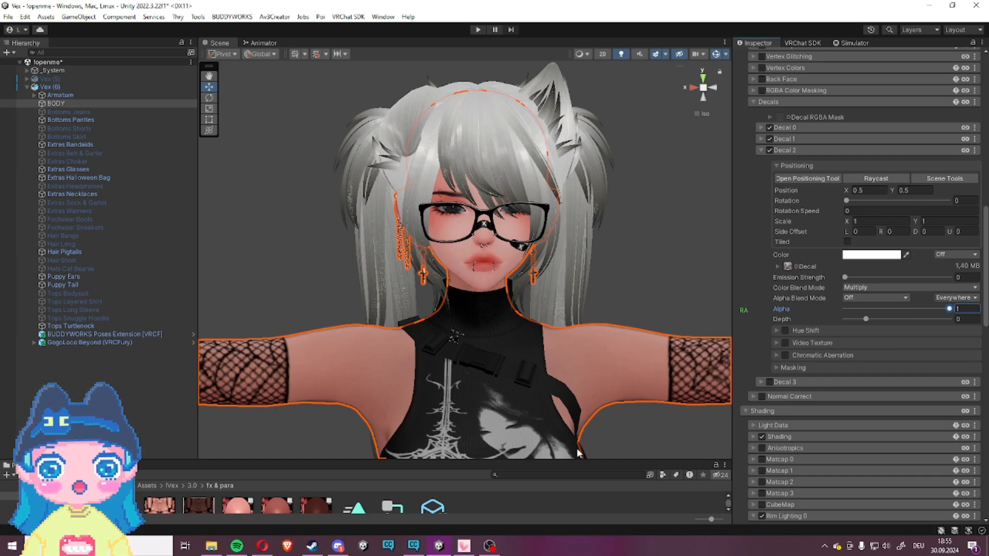
Create a new animation clip named "tattoo on" in the fx & para folder
{"action": "left_click_drag", "start_coordinate": [582, 463], "coordinate": [606, 389]}
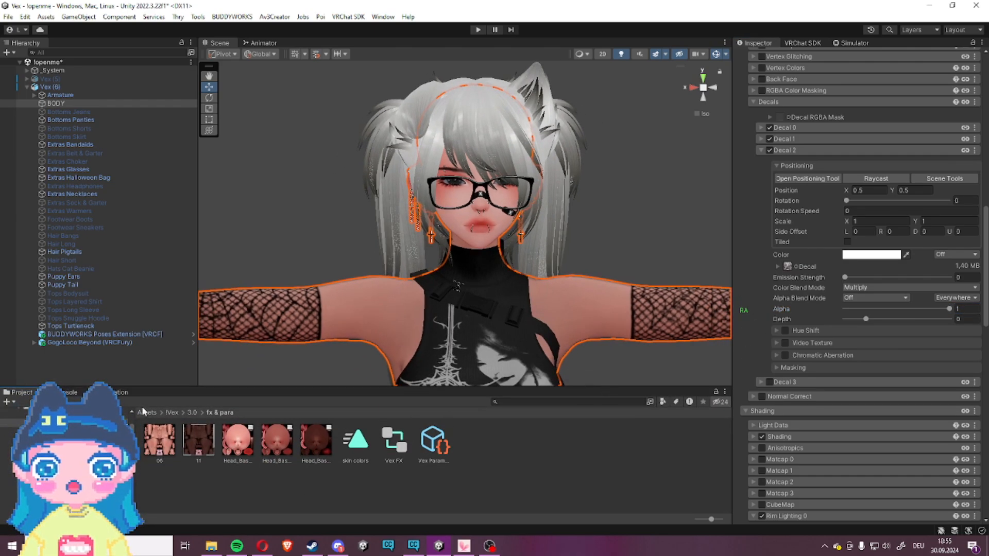
{"action": "left_click", "coordinate": [118, 393]}
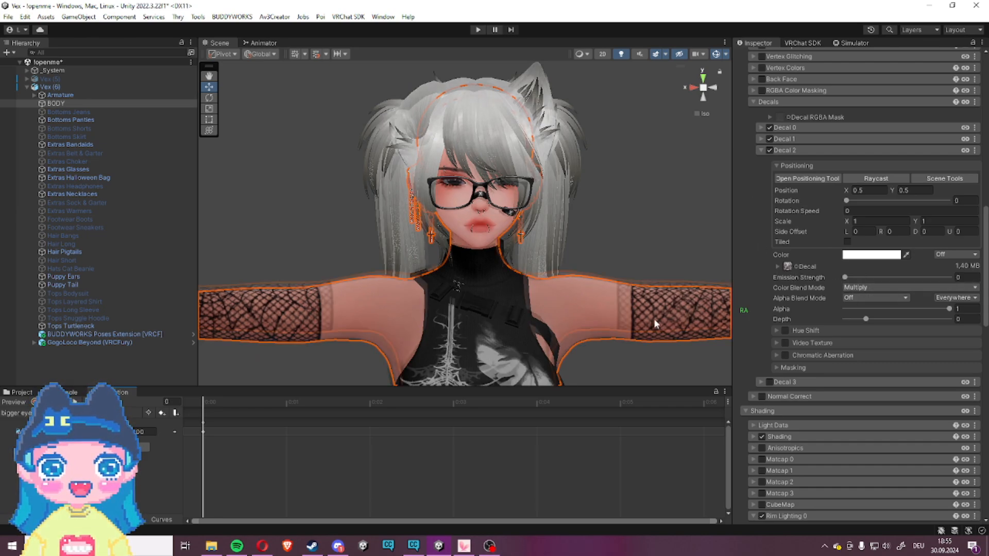
{"action": "middle_click_drag", "start_coordinate": [653, 318], "coordinate": [606, 263]}
{"action": "left_click", "coordinate": [876, 288]}
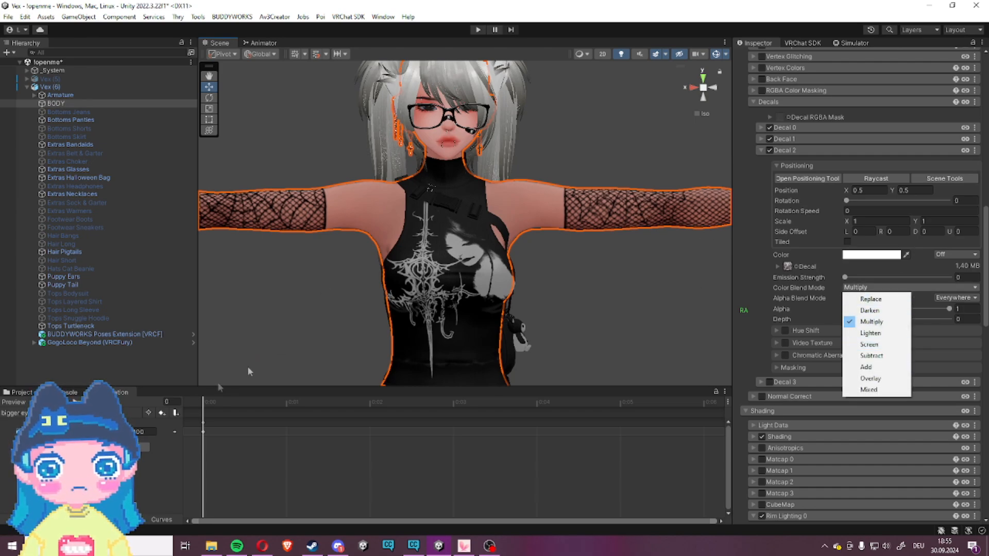
{"action": "left_click", "coordinate": [16, 413]}
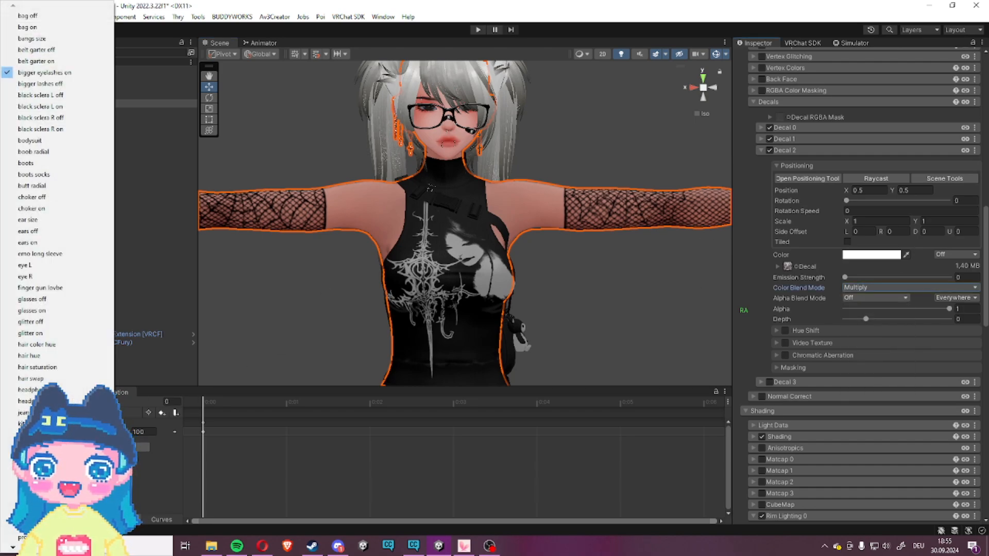
{"action": "mouse_move", "coordinate": [17, 548]}
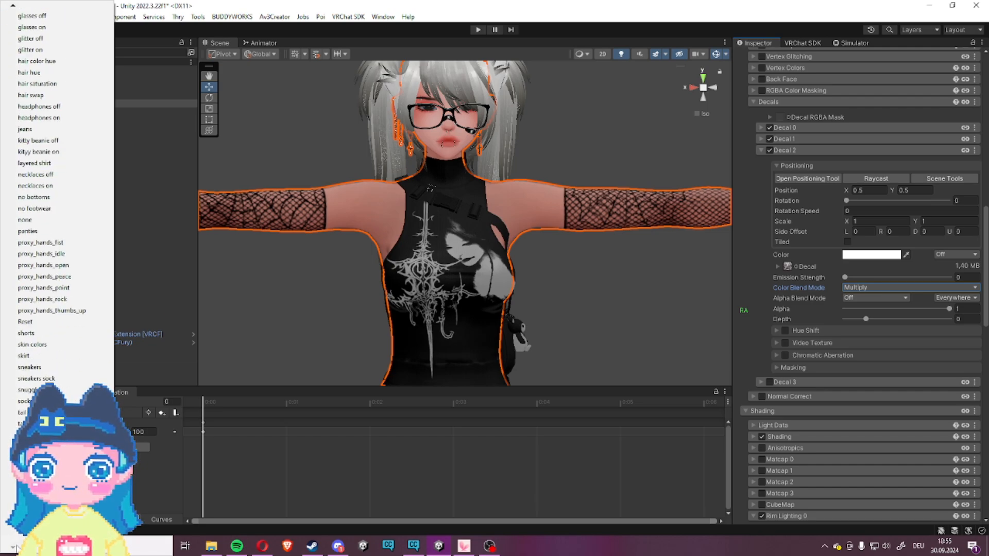
{"action": "left_click", "coordinate": [24, 534]}
{"action": "type", "text": "tattoo on"}
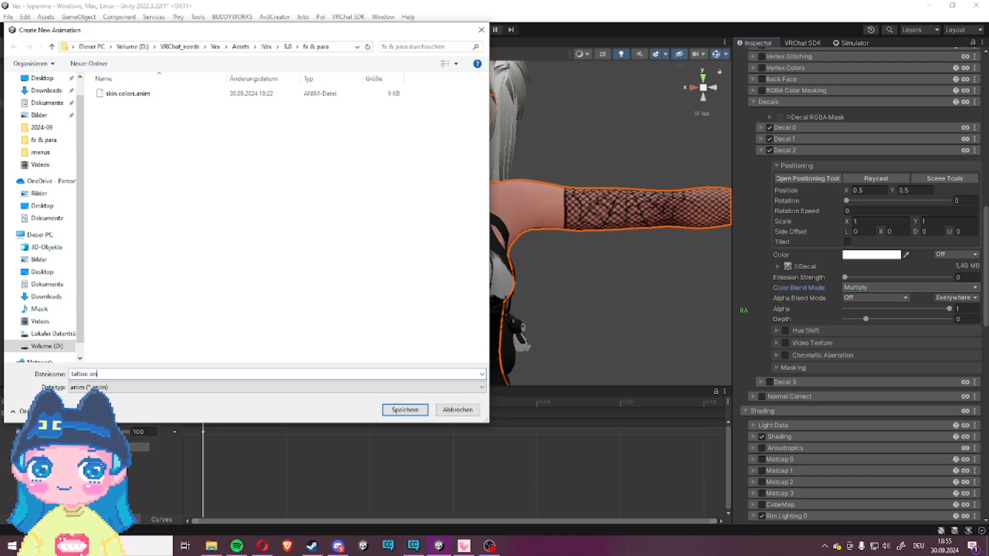
{"action": "key", "text": "Return"}
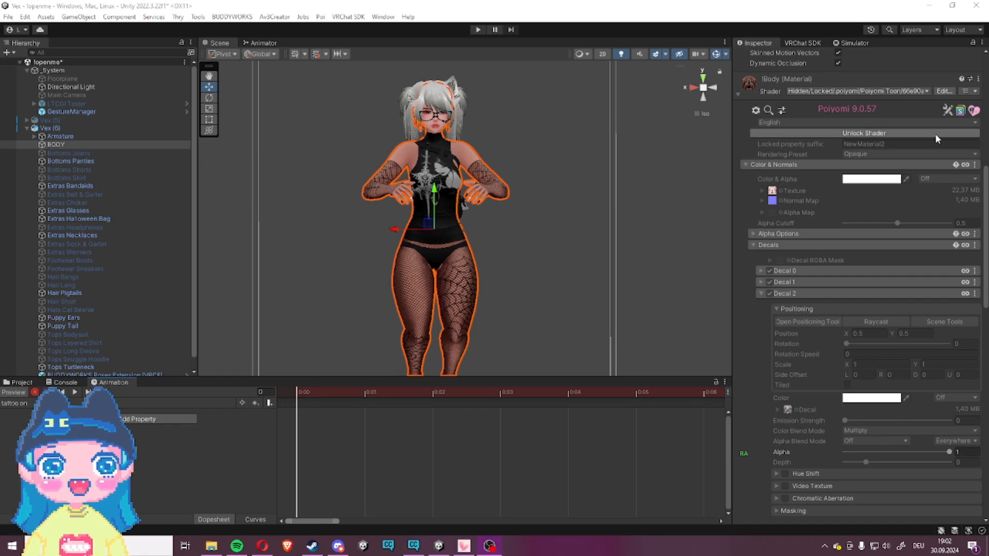
Record Decal 2's Alpha at 1 in the tattoo on clip and stop recording
{"action": "left_click_drag", "start_coordinate": [948, 454], "coordinate": [979, 447]}
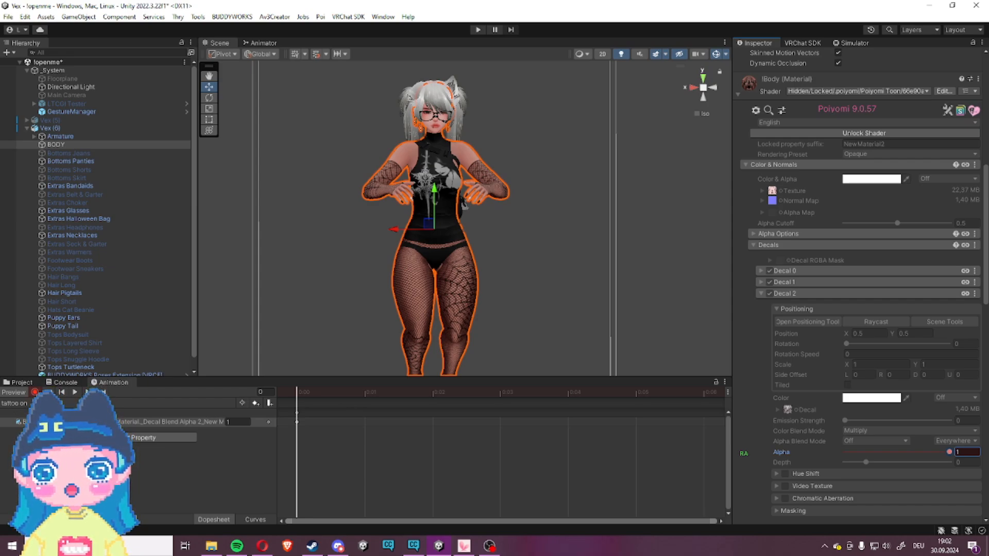
{"action": "left_click_drag", "start_coordinate": [950, 453], "coordinate": [988, 458]}
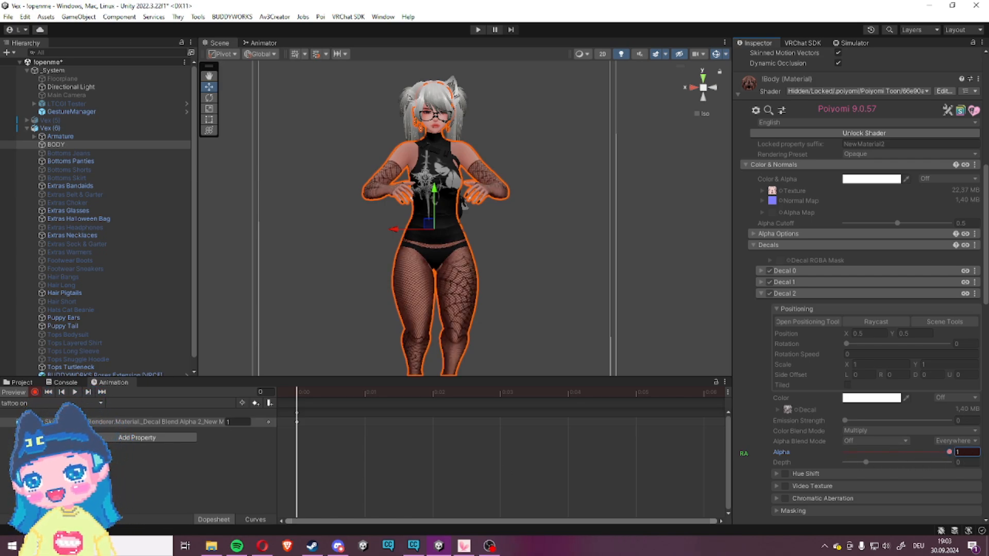
{"action": "left_click", "coordinate": [35, 393]}
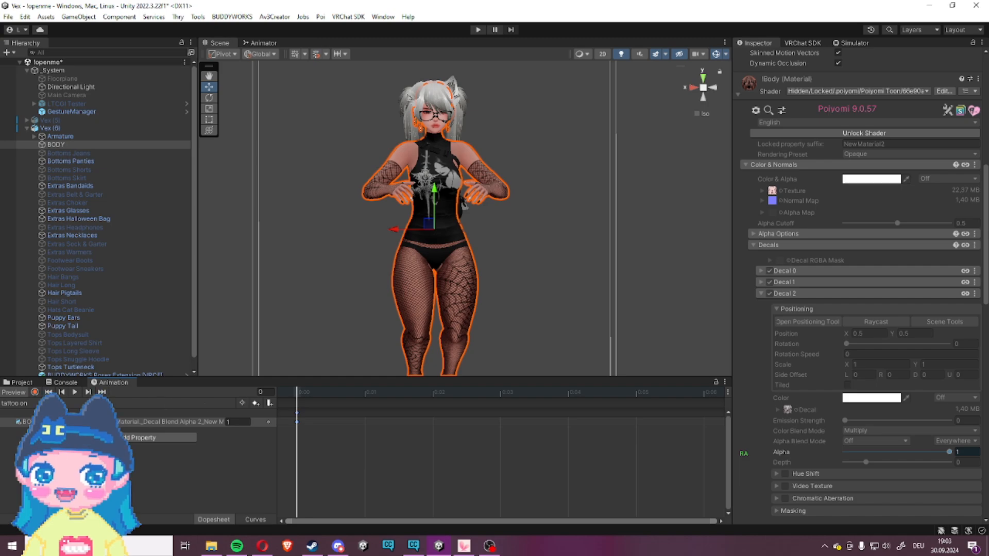
Switch to the tattoo off clip and delete its existing Decal Blend Alpha 2 keyframe
{"action": "left_click", "coordinate": [16, 404]}
{"action": "mouse_move", "coordinate": [7, 550]}
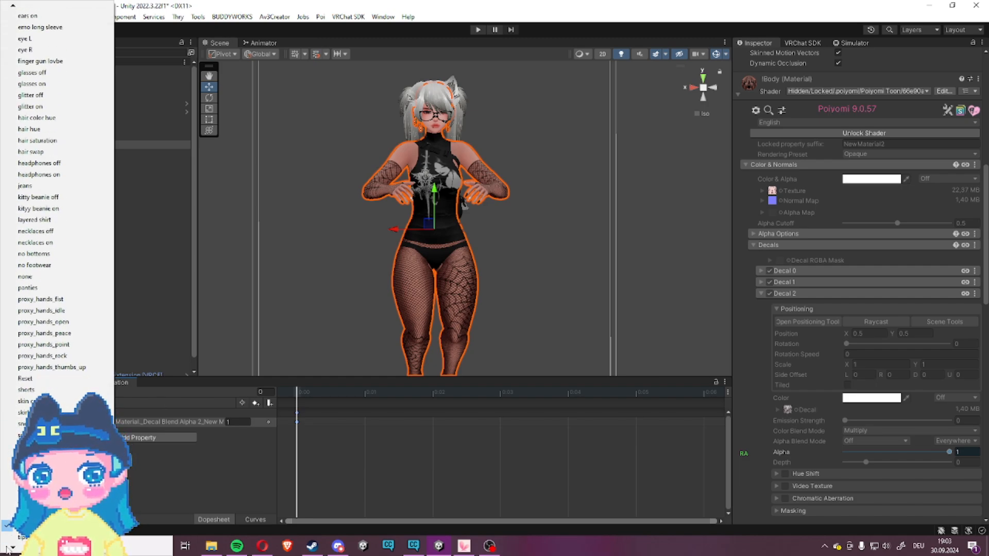
{"action": "left_click", "coordinate": [47, 481]}
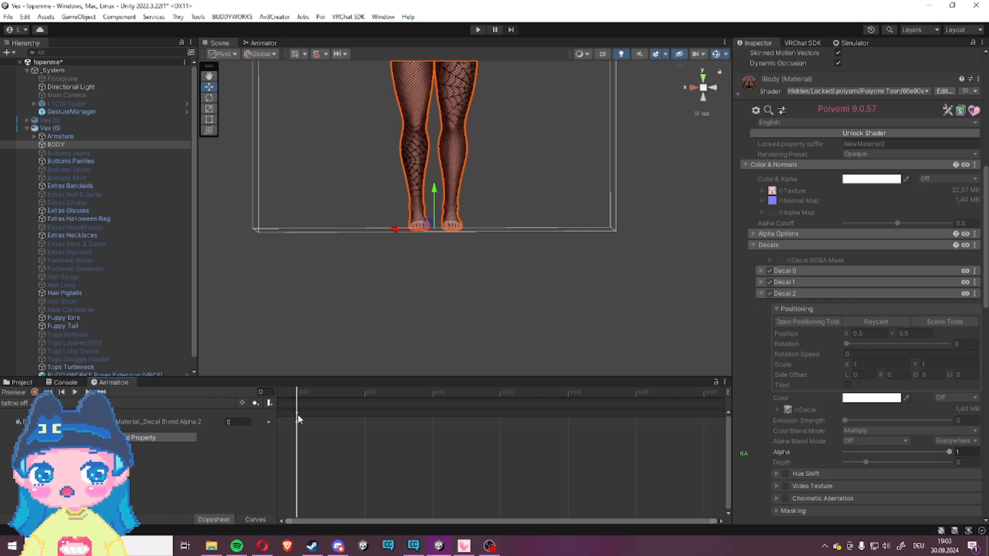
{"action": "left_click", "coordinate": [298, 412]}
{"action": "key", "text": "Delete"}
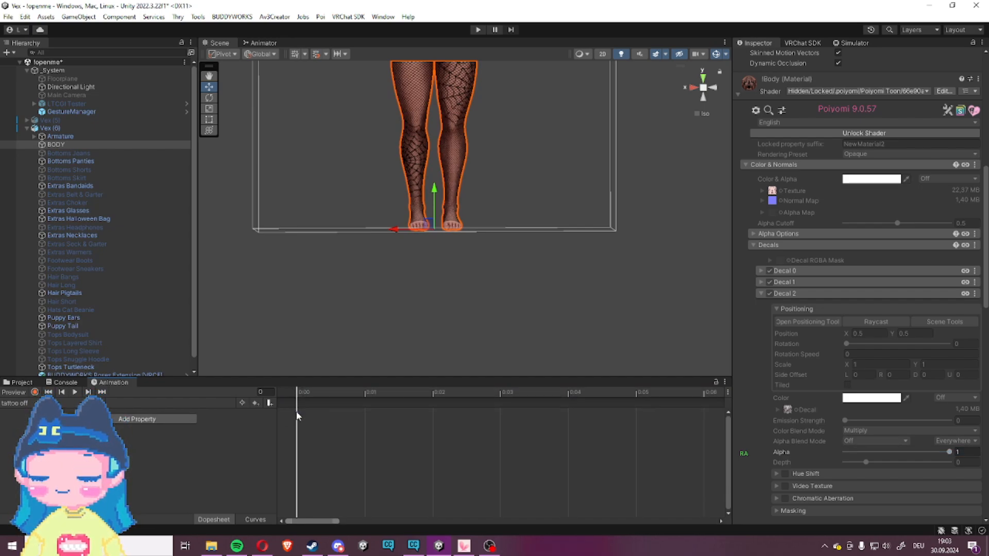
Key the renamed Decal Blend Alpha 2 property in the tattoo off clip with a value of 0
{"action": "key", "text": "ctrl+z"}
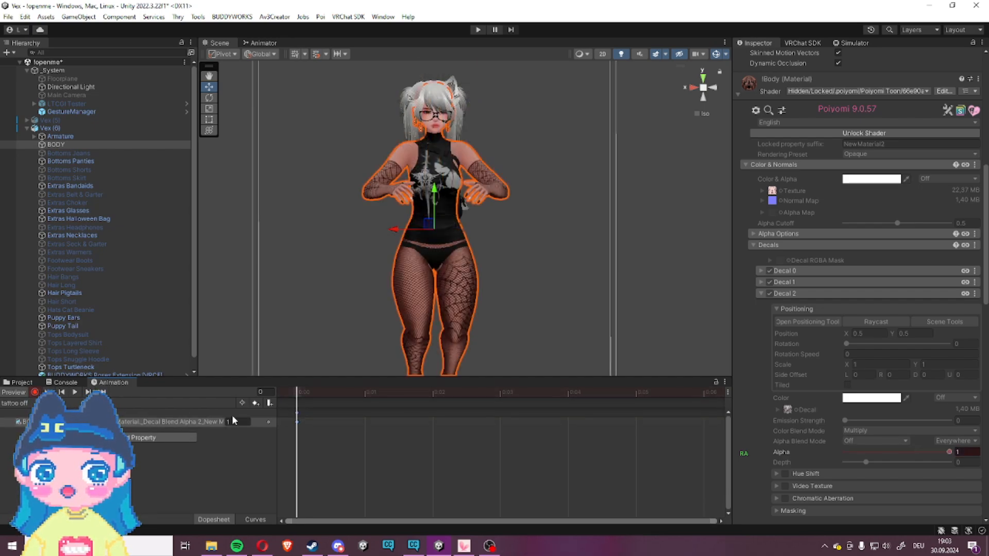
{"action": "left_click", "coordinate": [238, 423]}
{"action": "type", "text": "0"}
{"action": "key", "text": "Return"}
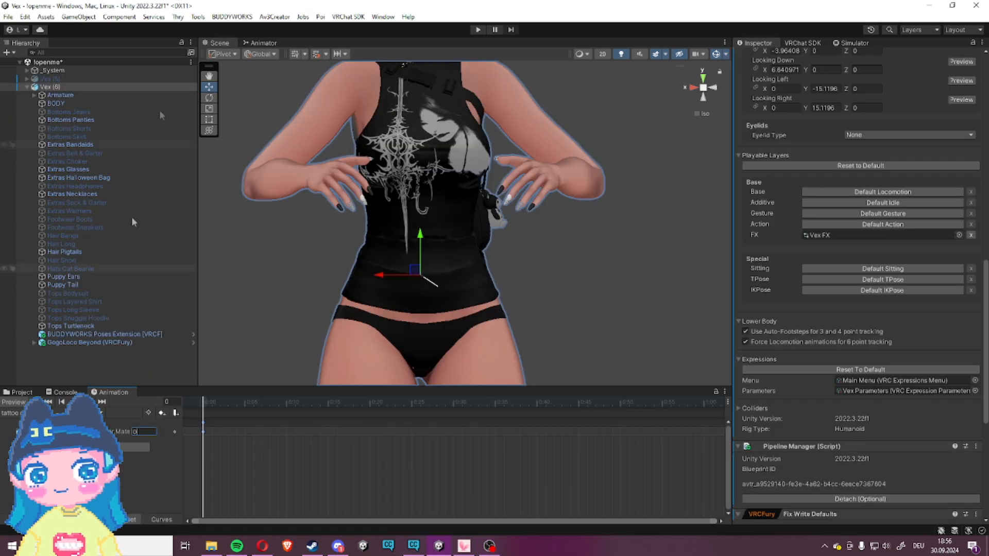
Open the Vex Parameters asset and add a new Bool parameter at the end of its list
{"action": "left_click", "coordinate": [24, 394]}
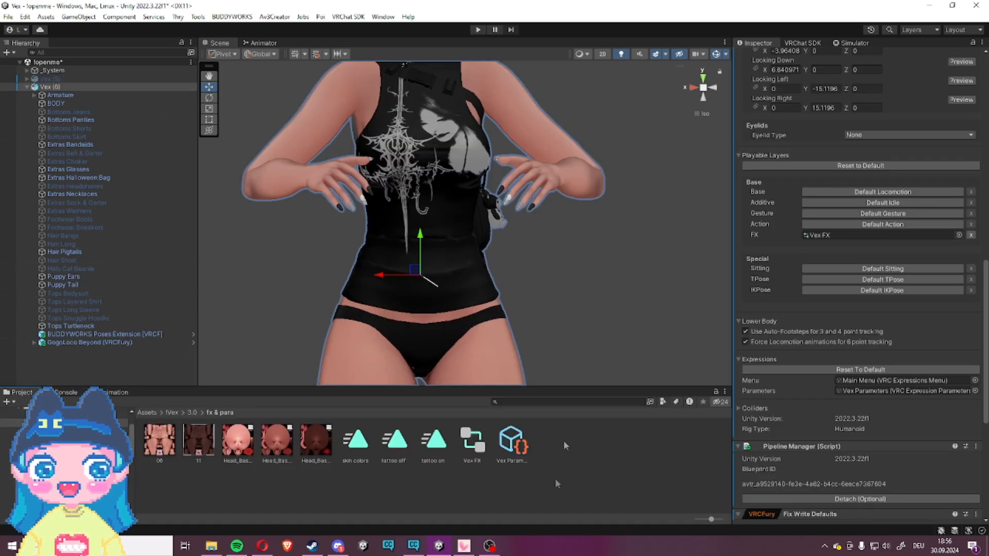
{"action": "left_click", "coordinate": [516, 444]}
{"action": "scroll", "coordinate": [809, 227], "scroll_direction": "up", "scroll_amount": 7}
{"action": "left_click", "coordinate": [784, 93]}
{"action": "scroll", "coordinate": [845, 289], "scroll_direction": "down", "scroll_amount": 7}
{"action": "left_click", "coordinate": [857, 398]}
{"action": "left_click", "coordinate": [845, 432]}
Name the new Bool parameter "tattoos", enable its default value, and copy its name
{"action": "left_click", "coordinate": [802, 397]}
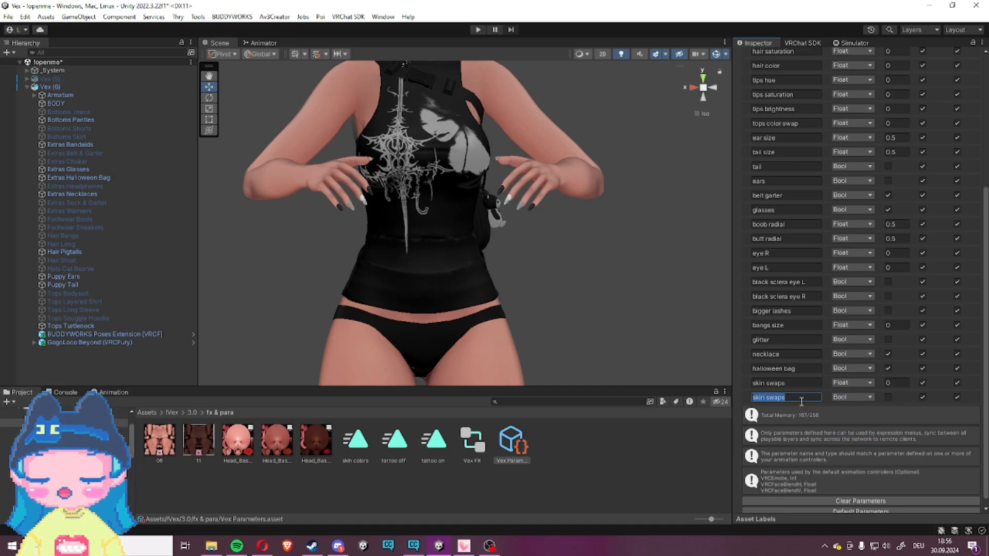
{"action": "type", "text": "tattoos"}
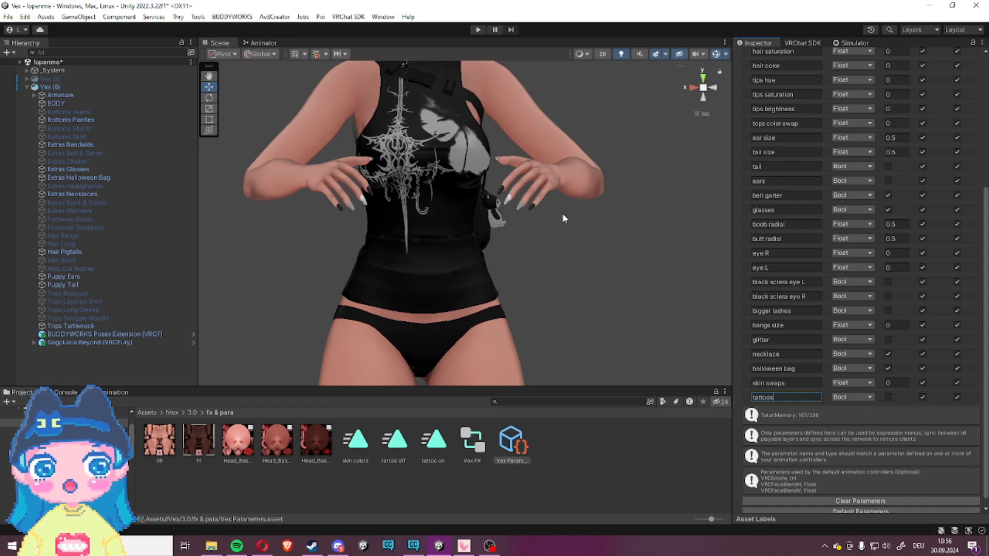
{"action": "left_click", "coordinate": [888, 397]}
{"action": "key", "text": "ctrl+c"}
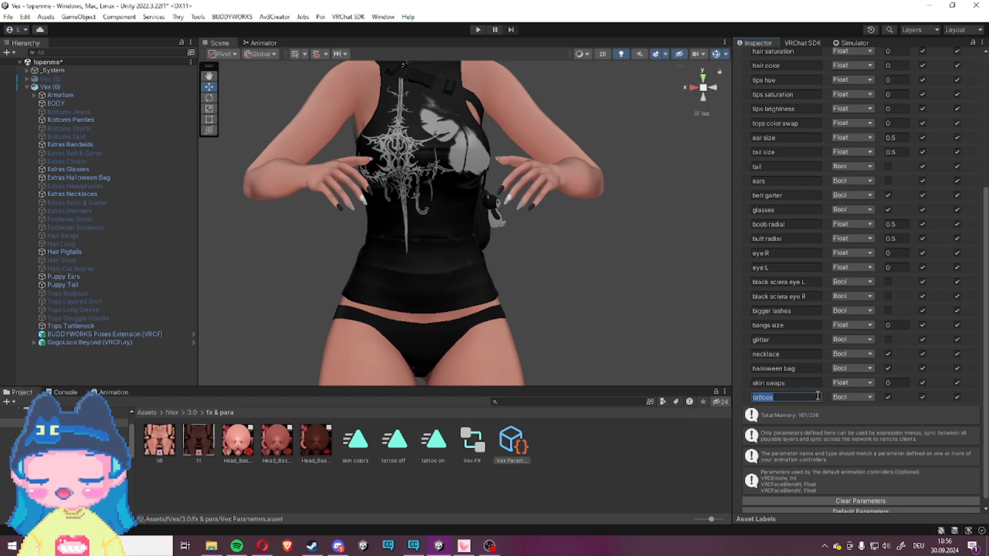
Add a Bool parameter named "tattoos" to the Vex FX animator controller
{"action": "left_click", "coordinate": [261, 43]}
{"action": "scroll", "coordinate": [325, 134], "scroll_direction": "down", "scroll_amount": 2}
{"action": "left_click", "coordinate": [372, 63]}
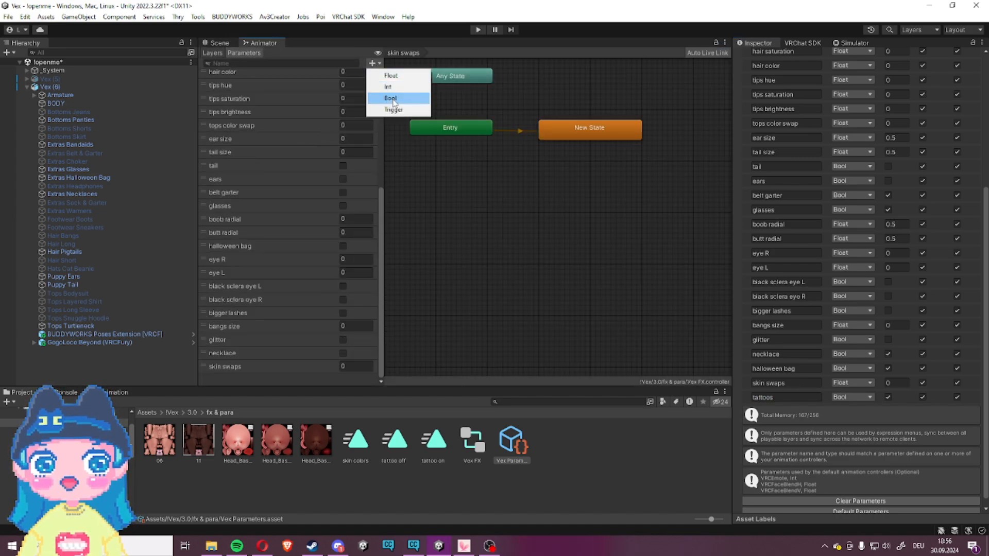
{"action": "left_click", "coordinate": [393, 99]}
{"action": "key", "text": "ctrl+v"}
{"action": "key", "text": "Return"}
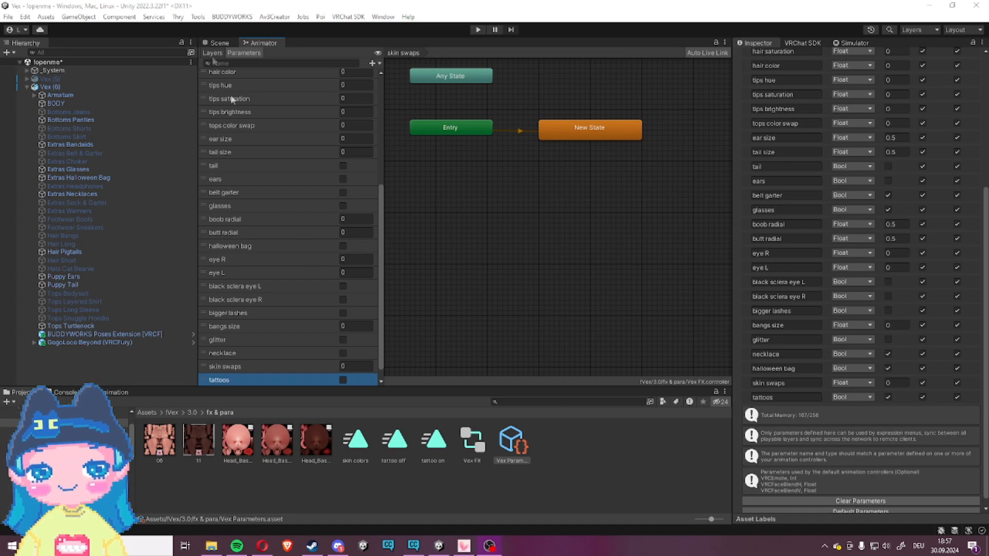
Add a layer named "tattoos" to the Vex FX animator controller
{"action": "left_click", "coordinate": [212, 53]}
{"action": "left_click", "coordinate": [373, 63]}
{"action": "type", "text": "tattoos"}
{"action": "key", "text": "Return"}
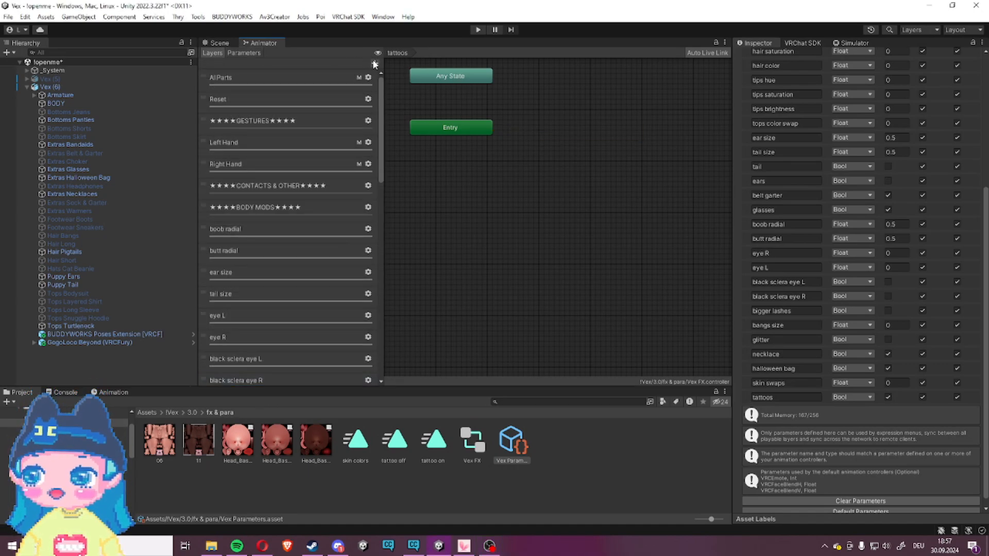
Open the weight setting of the new tattoos layer and reselect the layer to show its empty graph
{"action": "scroll", "coordinate": [318, 265], "scroll_direction": "down", "scroll_amount": 10}
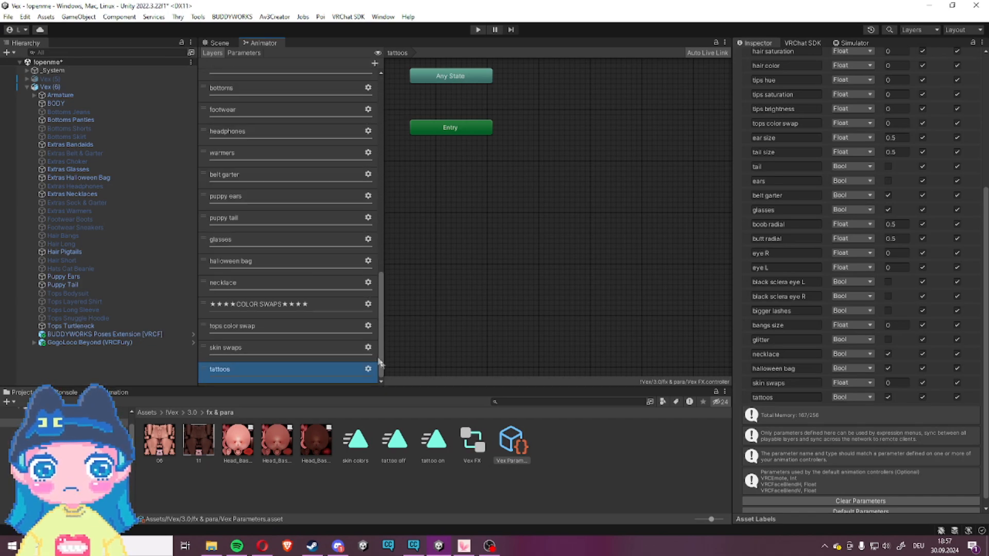
{"action": "left_click", "coordinate": [368, 369]}
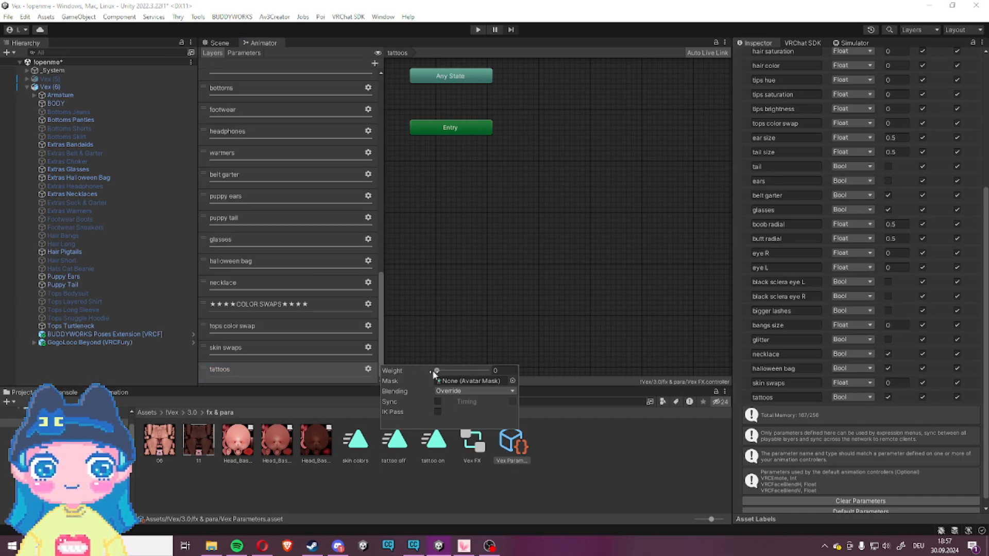
{"action": "scroll", "coordinate": [225, 337], "scroll_direction": "up", "scroll_amount": 5}
{"action": "left_click", "coordinate": [225, 337]}
{"action": "scroll", "coordinate": [224, 337], "scroll_direction": "down", "scroll_amount": 5}
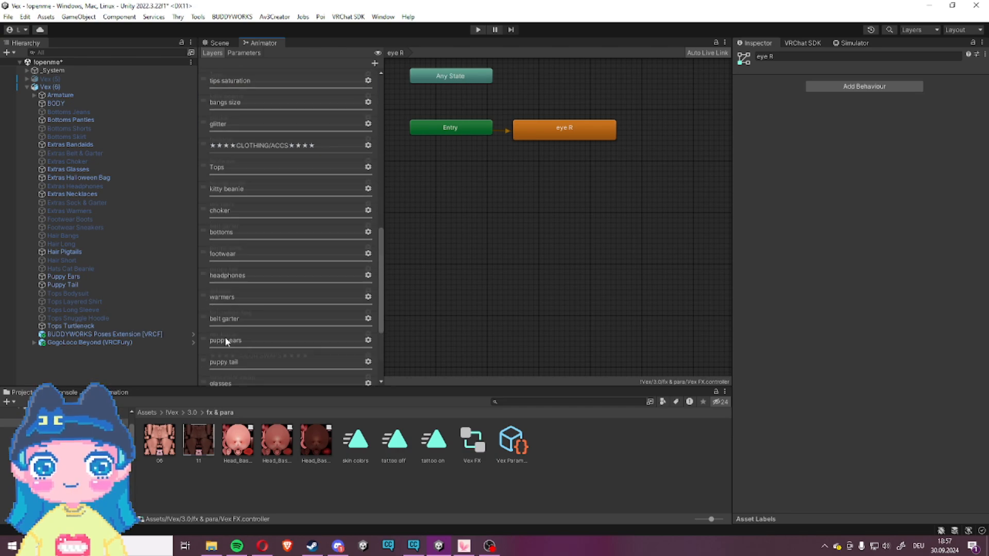
{"action": "left_click", "coordinate": [234, 371]}
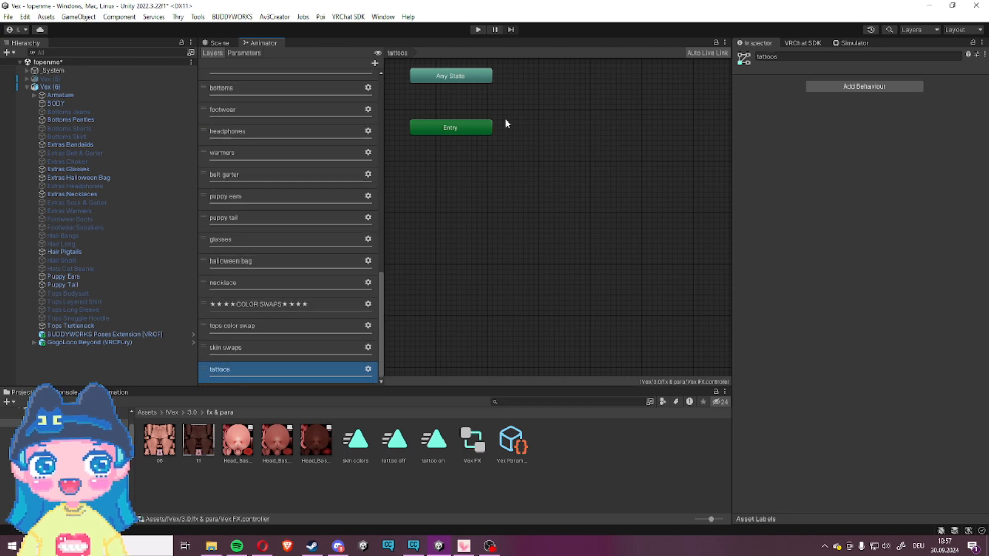
Create two empty states side by side in the tattoos layer
{"action": "right_click", "coordinate": [493, 192]}
{"action": "mouse_move", "coordinate": [513, 194]}
{"action": "left_click", "coordinate": [641, 192]}
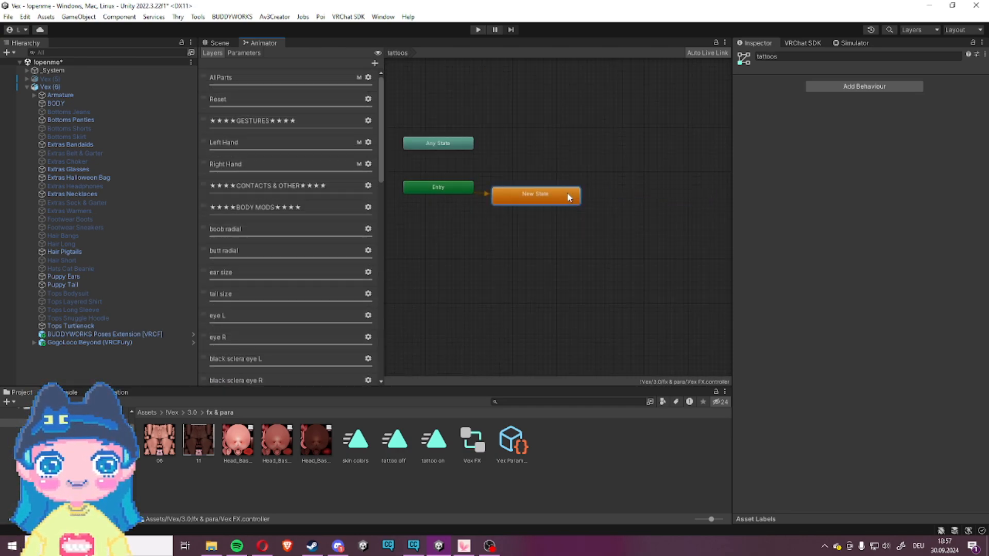
{"action": "right_click", "coordinate": [623, 193]}
{"action": "mouse_move", "coordinate": [650, 193]}
{"action": "left_click", "coordinate": [773, 194]}
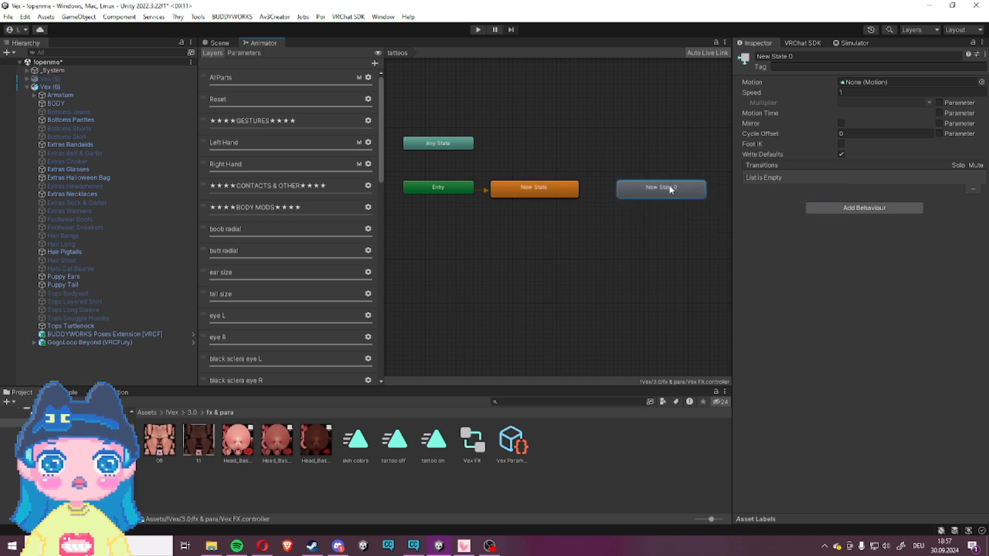
Connect New State and New State 0 with transitions in both directions
{"action": "right_click", "coordinate": [515, 189]}
{"action": "left_click", "coordinate": [538, 195]}
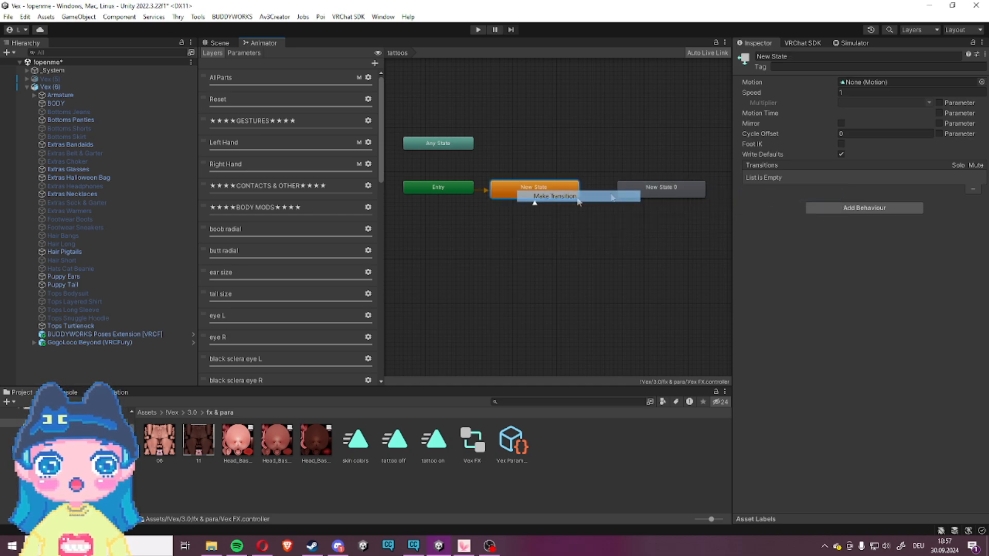
{"action": "left_click", "coordinate": [634, 190]}
{"action": "left_click", "coordinate": [651, 191]}
{"action": "right_click", "coordinate": [650, 191]}
{"action": "left_click", "coordinate": [670, 194]}
{"action": "left_click", "coordinate": [518, 187]}
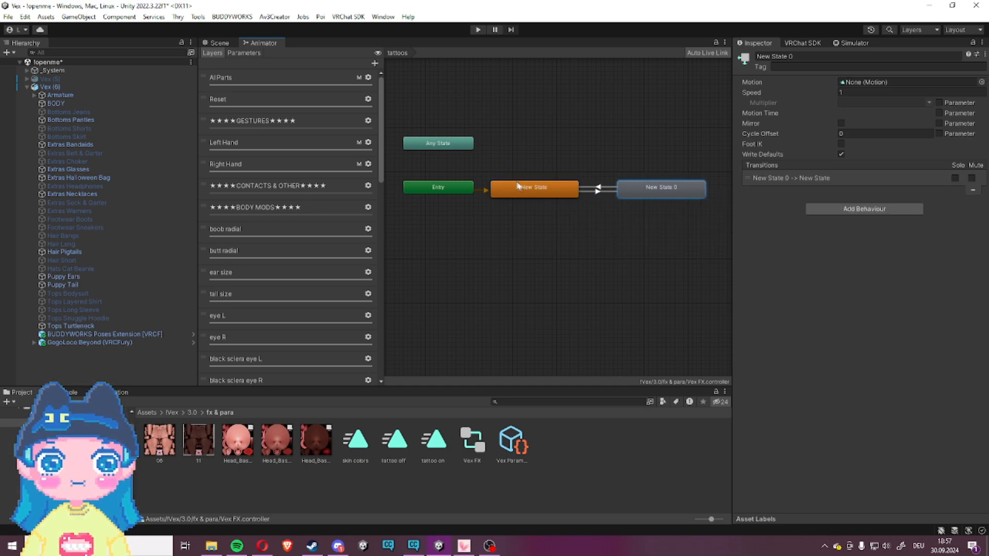
Disable Write Defaults on both states of the tattoos layer
{"action": "left_click", "coordinate": [556, 192]}
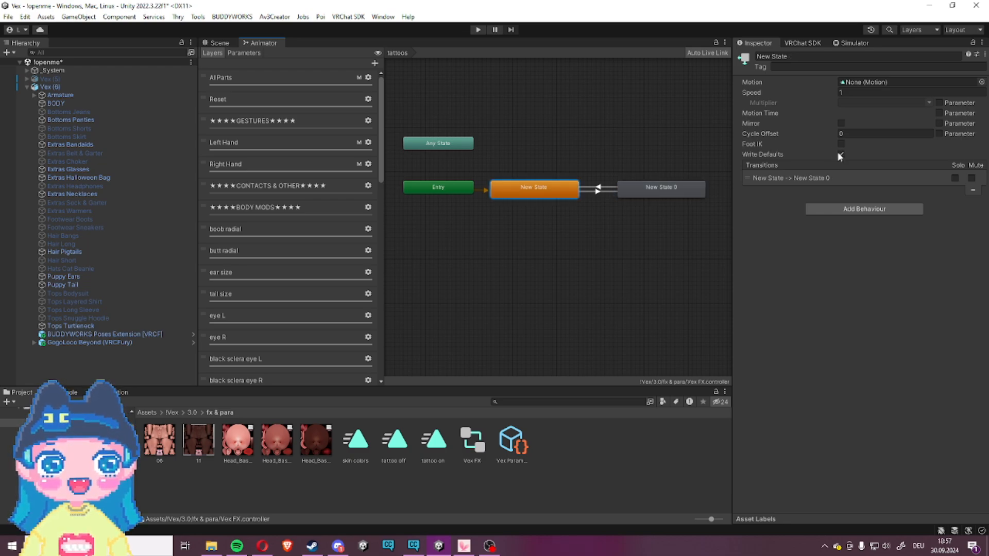
{"action": "left_click", "coordinate": [664, 193]}
{"action": "left_click", "coordinate": [842, 154]}
Set the New State to New State 0 transition to exit time 0, duration 0, no Has Exit Time, and condition tattoos true
{"action": "left_click", "coordinate": [599, 191]}
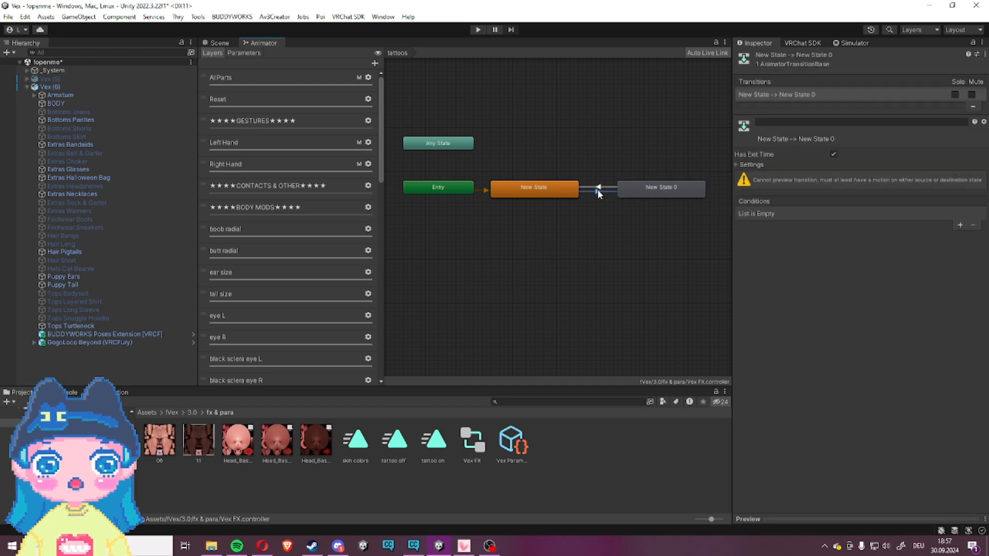
{"action": "left_click", "coordinate": [748, 165]}
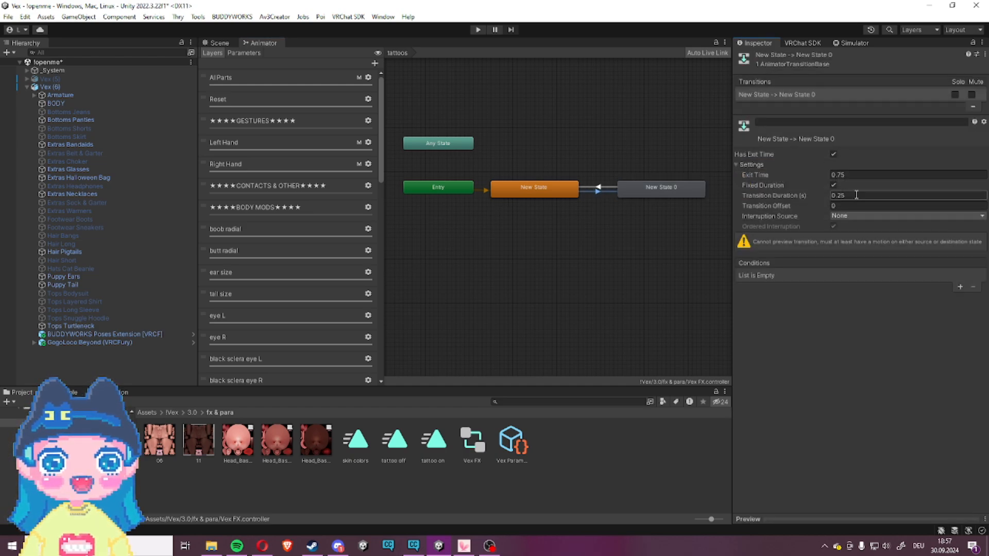
{"action": "left_click", "coordinate": [849, 175]}
{"action": "left_click", "coordinate": [835, 154]}
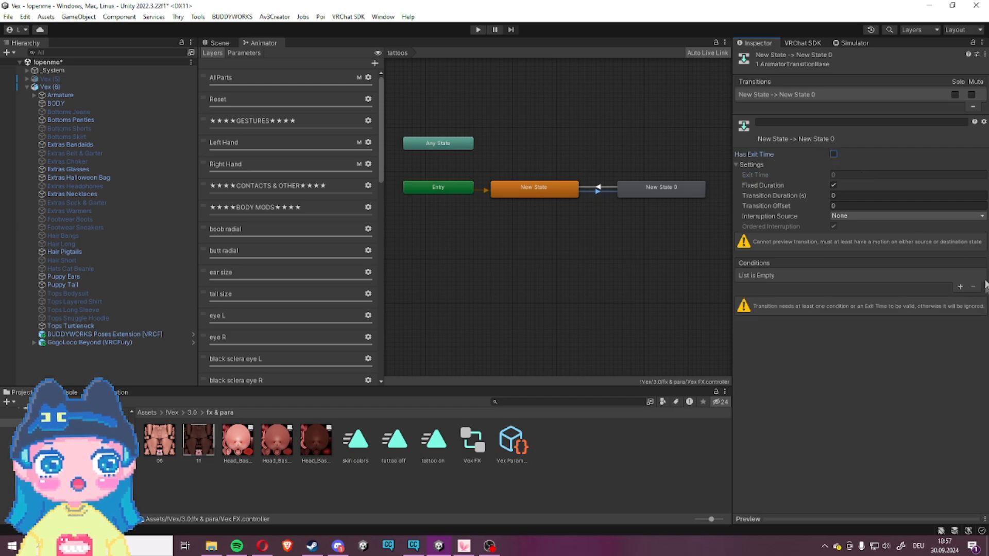
{"action": "left_click", "coordinate": [961, 287]}
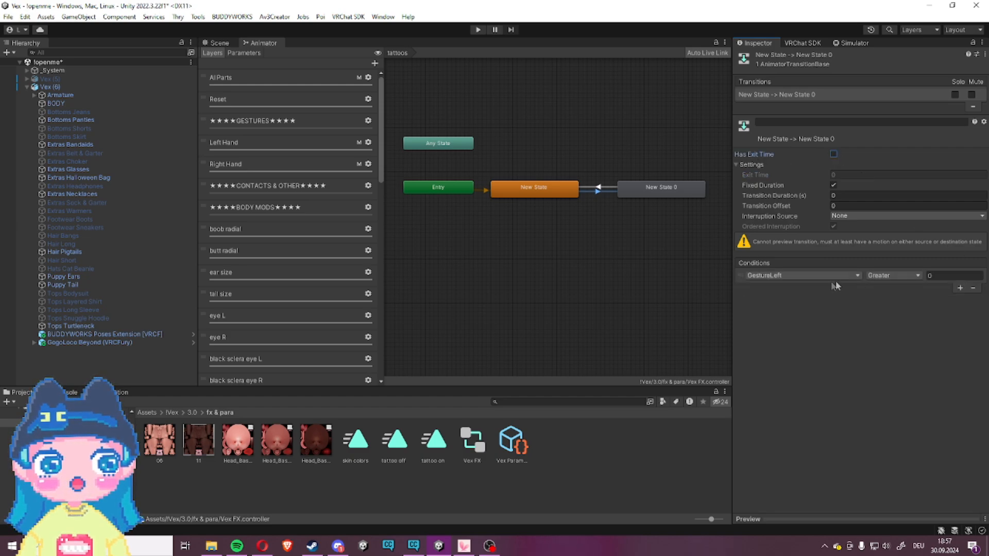
{"action": "left_click", "coordinate": [814, 275]}
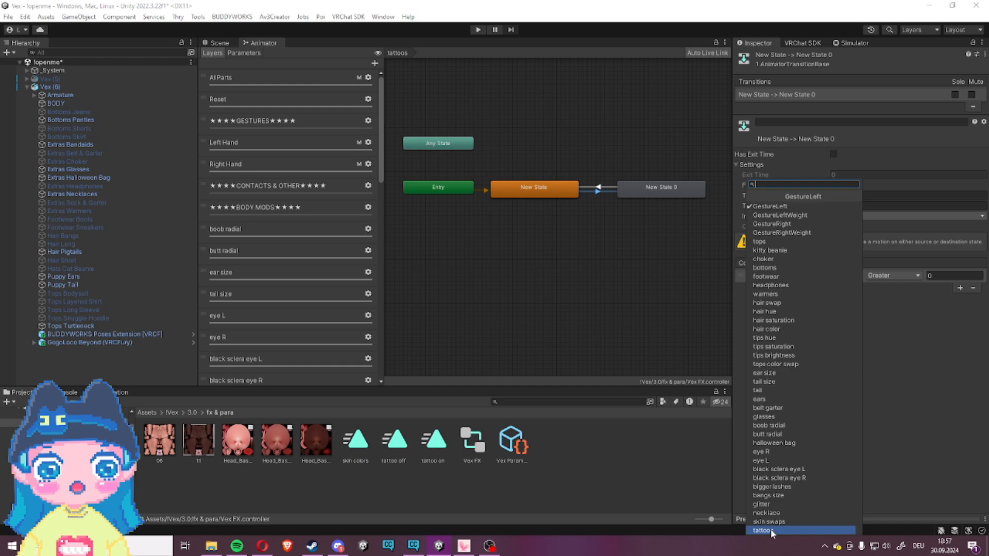
{"action": "left_click", "coordinate": [763, 528]}
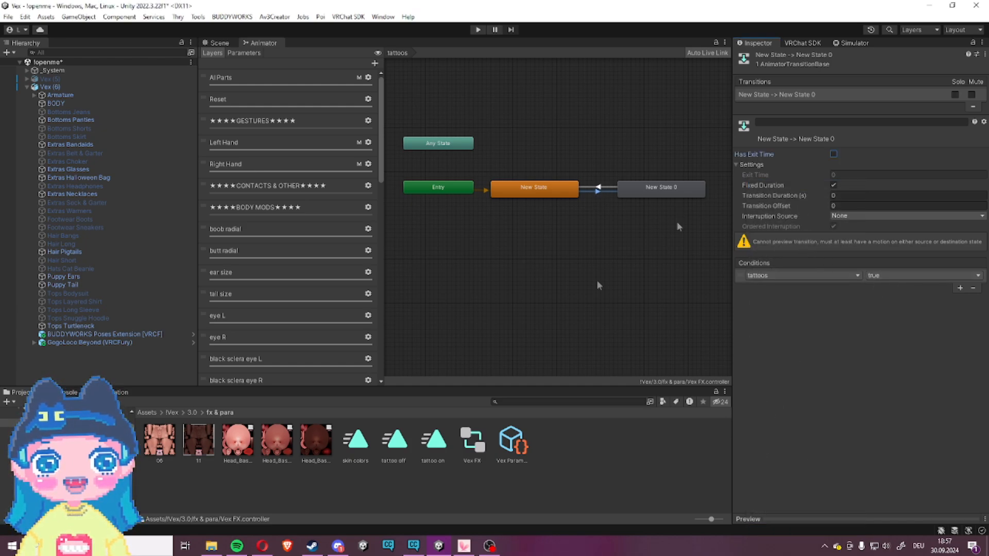
Set the New State 0 to New State transition to exit time 0, duration 0, no Has Exit Time, and condition tattoos false
{"action": "left_click", "coordinate": [602, 189]}
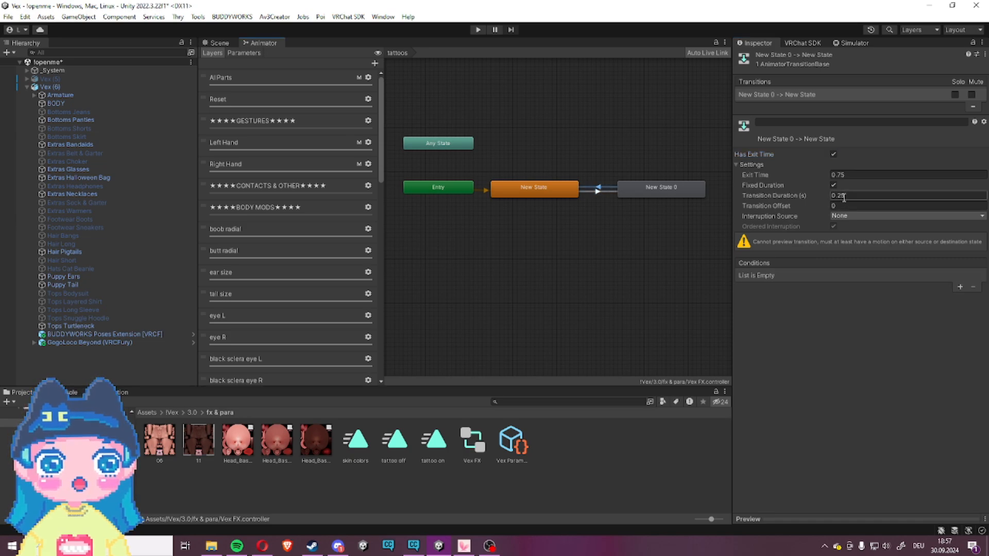
{"action": "left_click", "coordinate": [846, 175]}
{"action": "left_click", "coordinate": [834, 154]}
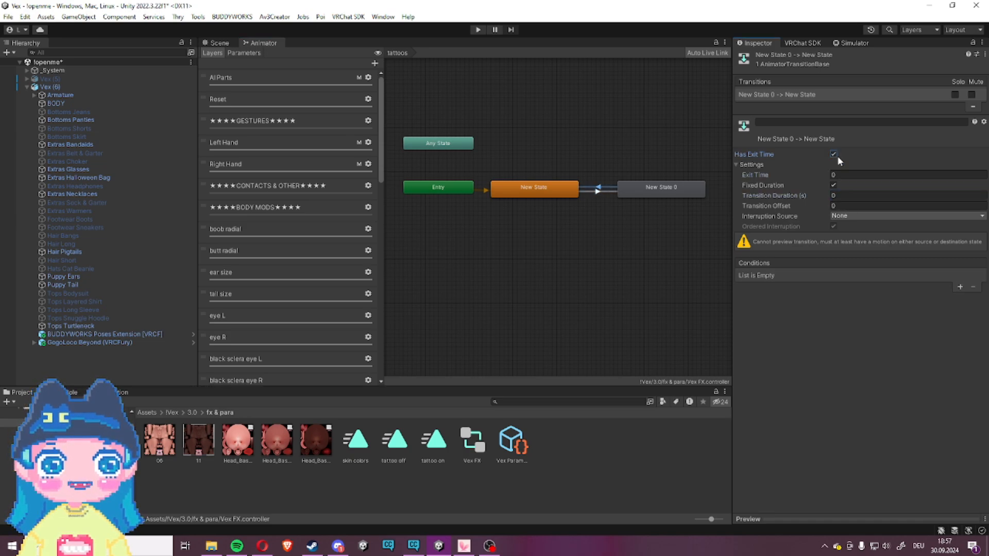
{"action": "left_click", "coordinate": [960, 287]}
{"action": "left_click", "coordinate": [845, 276]}
{"action": "left_click", "coordinate": [763, 531]}
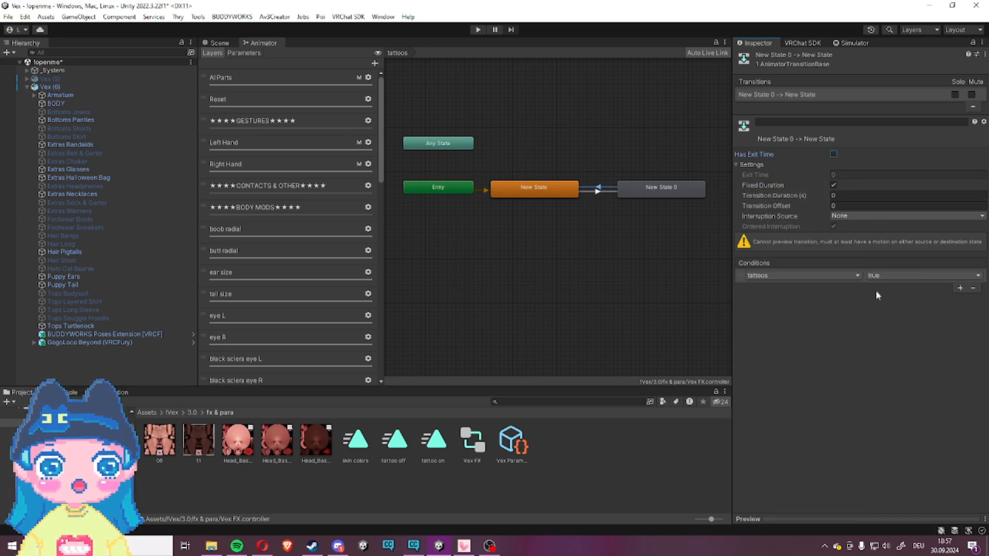
{"action": "left_click", "coordinate": [886, 277]}
{"action": "left_click", "coordinate": [891, 288]}
Rename the default state "off" and the second state "on"
{"action": "left_click", "coordinate": [557, 190]}
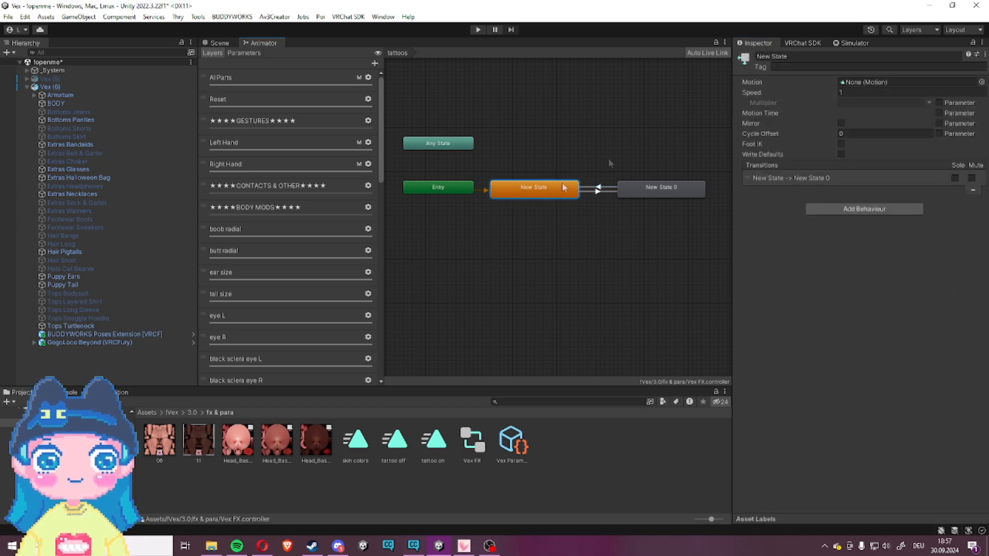
{"action": "left_click", "coordinate": [789, 56]}
{"action": "type", "text": "off"}
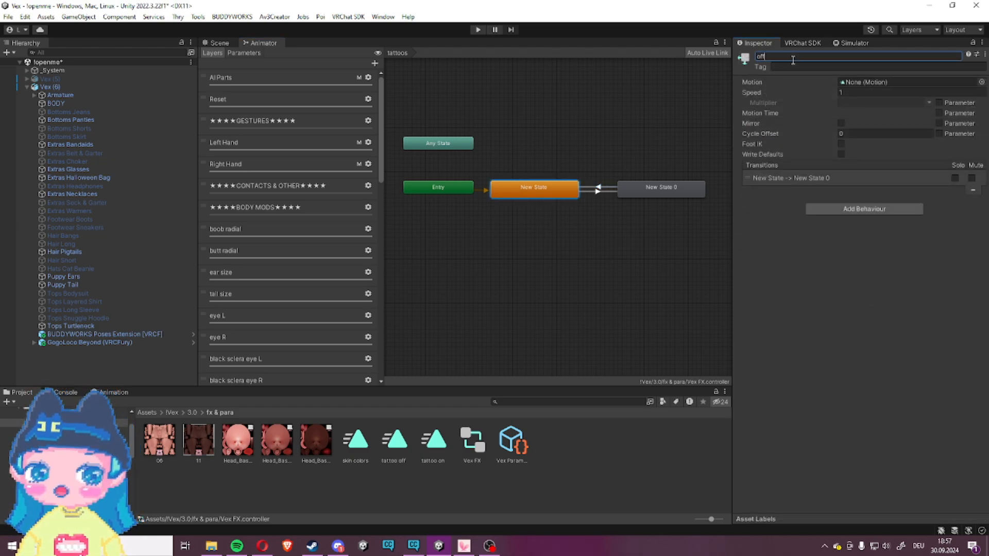
{"action": "left_click", "coordinate": [680, 190]}
{"action": "left_click", "coordinate": [788, 56]}
{"action": "type", "text": "o"}
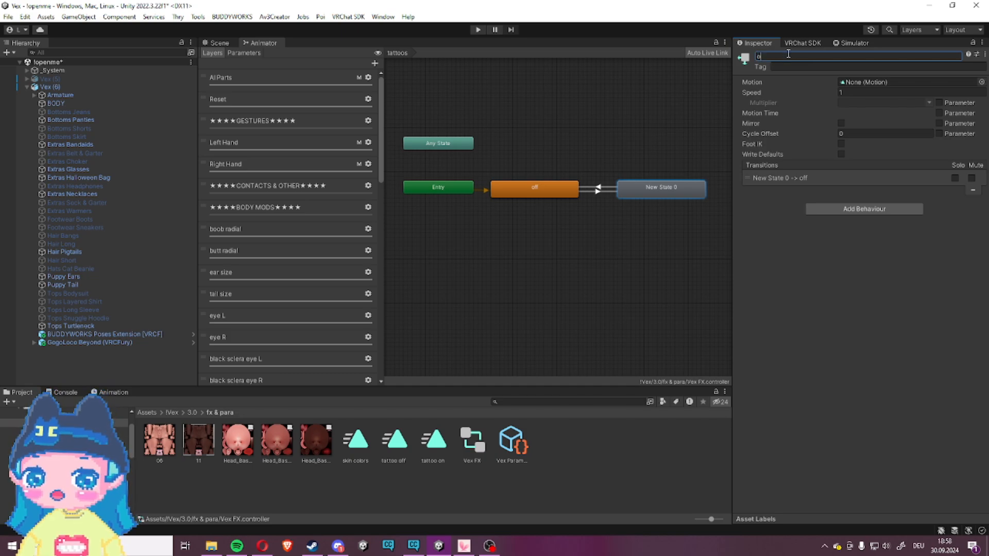
{"action": "type", "text": "n"}
Assign the tattoo off clip to the off state and the tattoo on clip to the on state as motions
{"action": "left_click", "coordinate": [531, 195]}
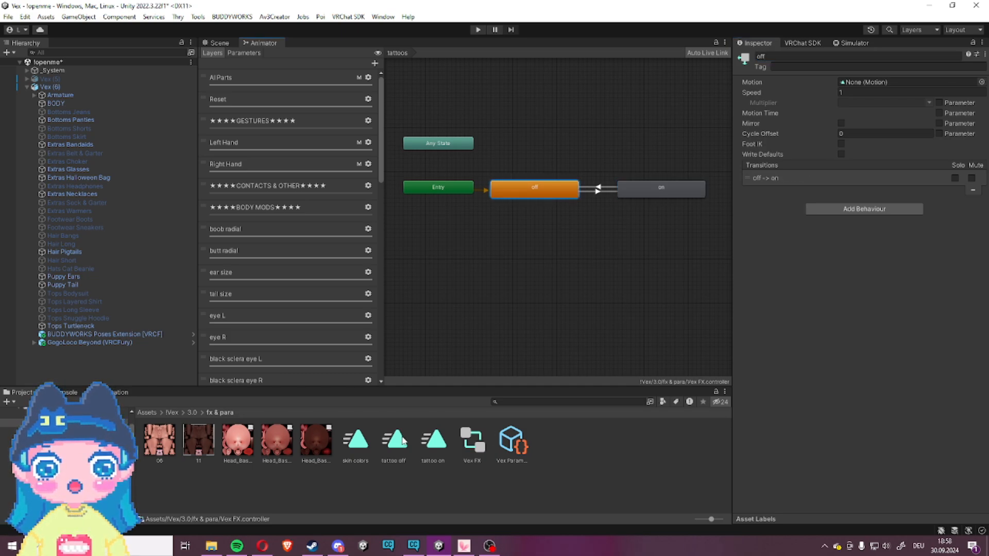
{"action": "left_click", "coordinate": [668, 196]}
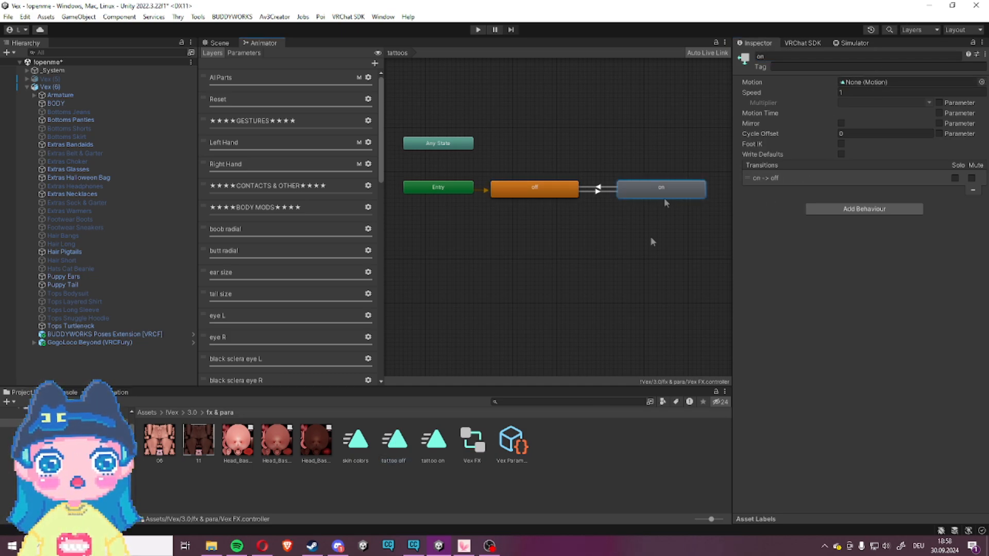
{"action": "left_click_drag", "start_coordinate": [447, 450], "coordinate": [894, 88]}
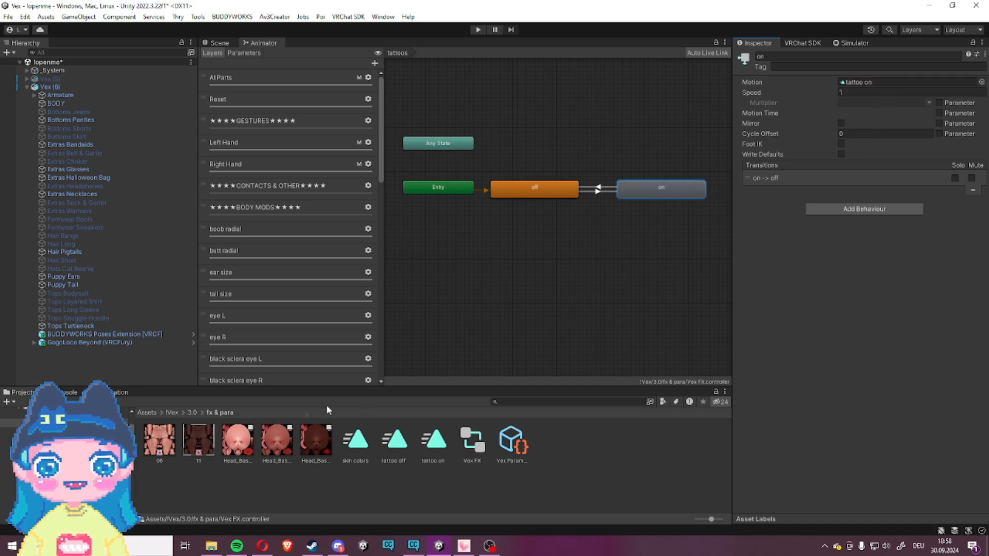
Open the 2 body mods expressions menu from the menus folder and delete its existing tattoos control
{"action": "left_click", "coordinate": [62, 431]}
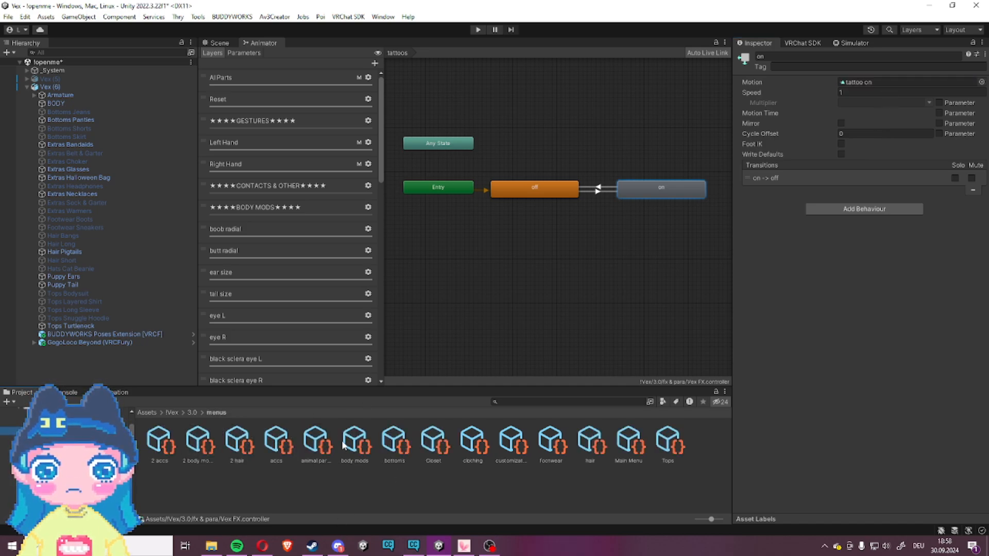
{"action": "left_click", "coordinate": [207, 447]}
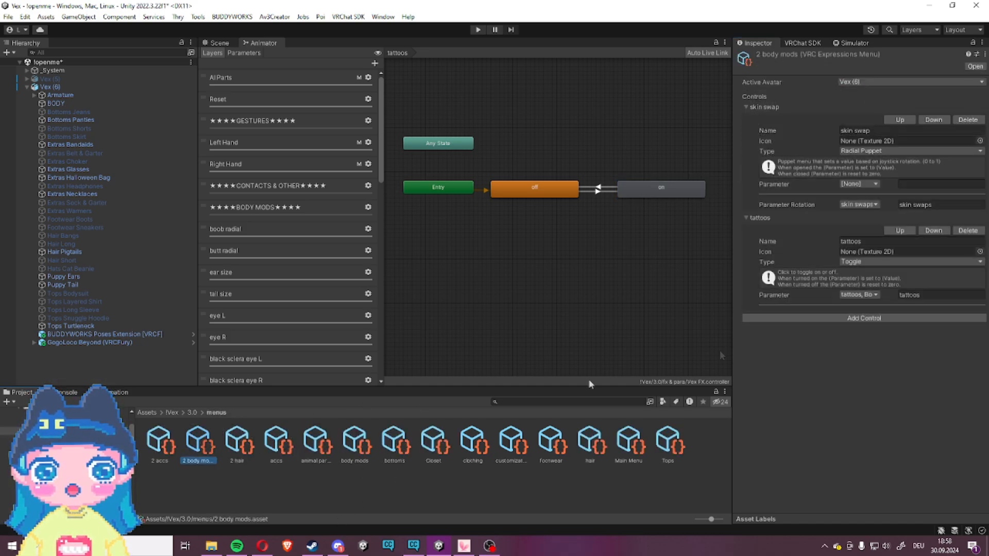
{"action": "left_click", "coordinate": [969, 231]}
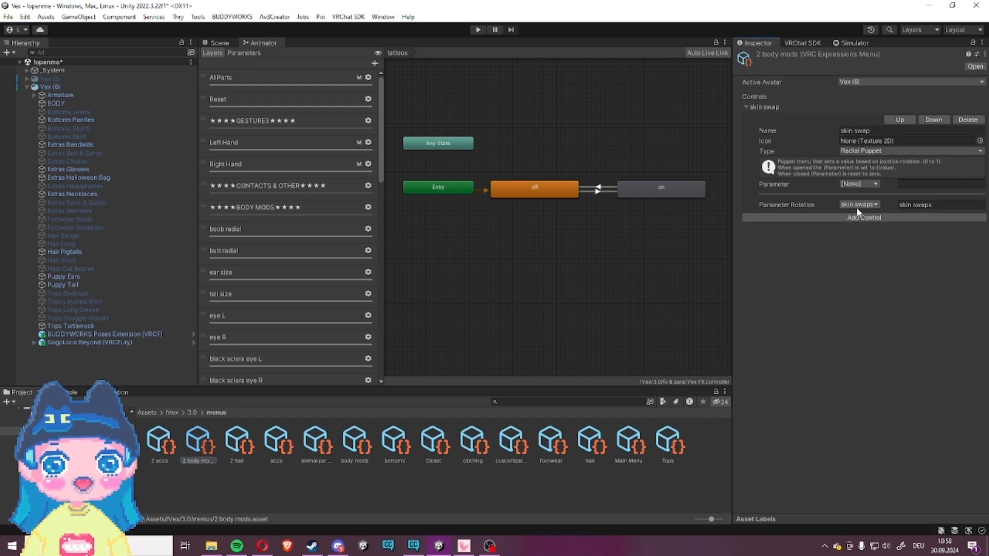
Add a control named "tattoos" to the 2 body mods menu, with type Toggle and the tattoos parameter
{"action": "left_click", "coordinate": [861, 217]}
{"action": "left_click", "coordinate": [869, 240]}
{"action": "type", "text": "tattoos"}
{"action": "left_click", "coordinate": [870, 262]}
{"action": "left_click", "coordinate": [859, 281]}
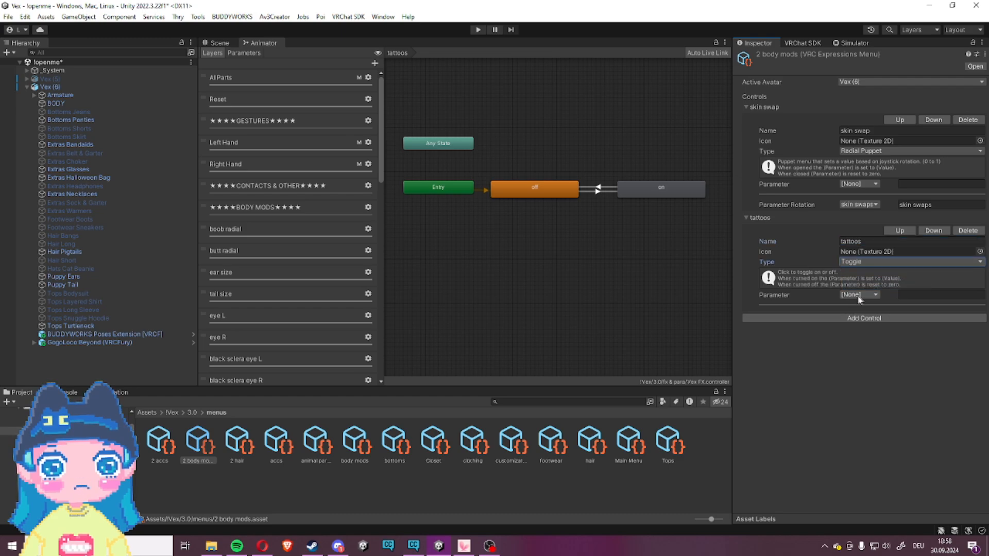
{"action": "left_click", "coordinate": [858, 296]}
{"action": "left_click", "coordinate": [871, 530]}
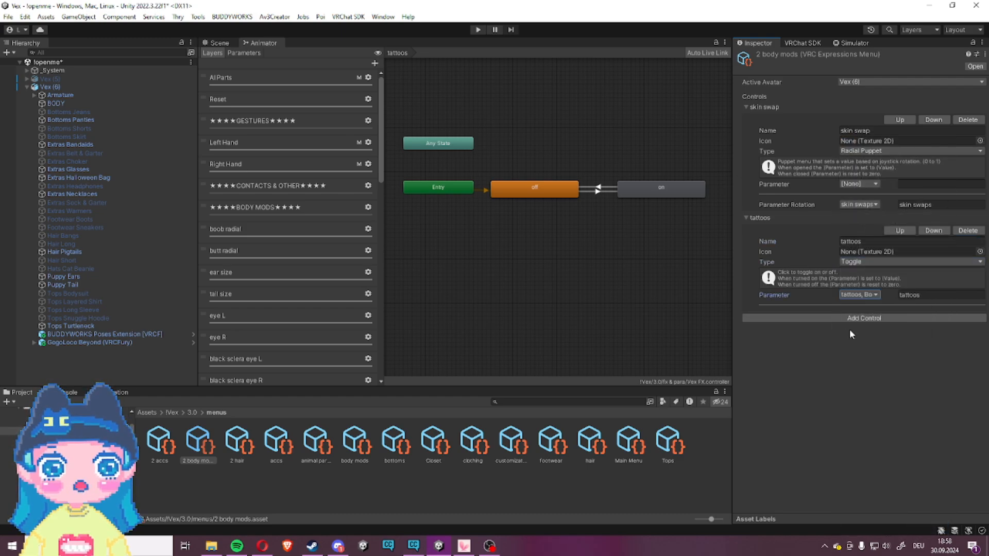
Test the tattoos toggle on the avatar in the scene through the customization submenu of Gesture Manager's radial menu
{"action": "left_click", "coordinate": [217, 43]}
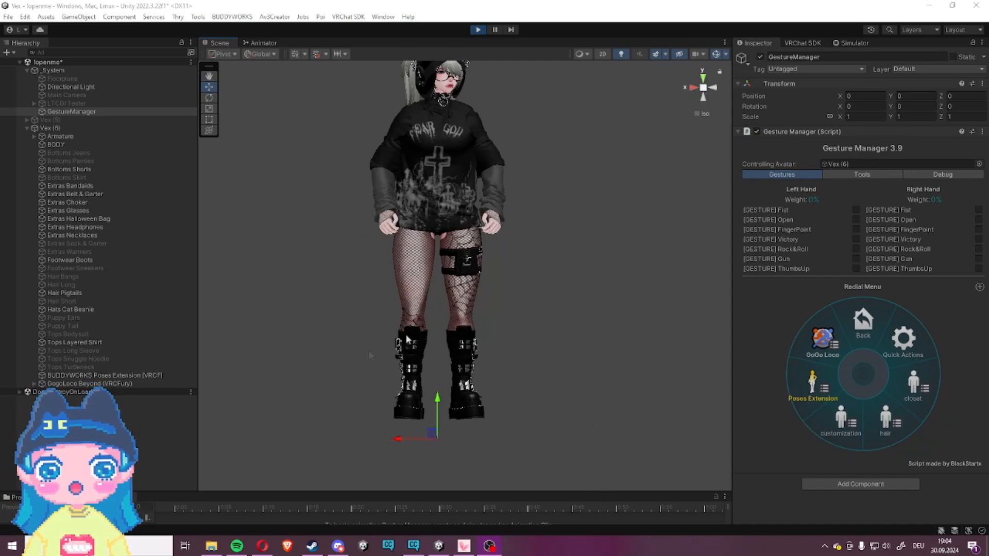
{"action": "left_click", "coordinate": [843, 403]}
{"action": "left_click", "coordinate": [822, 335]}
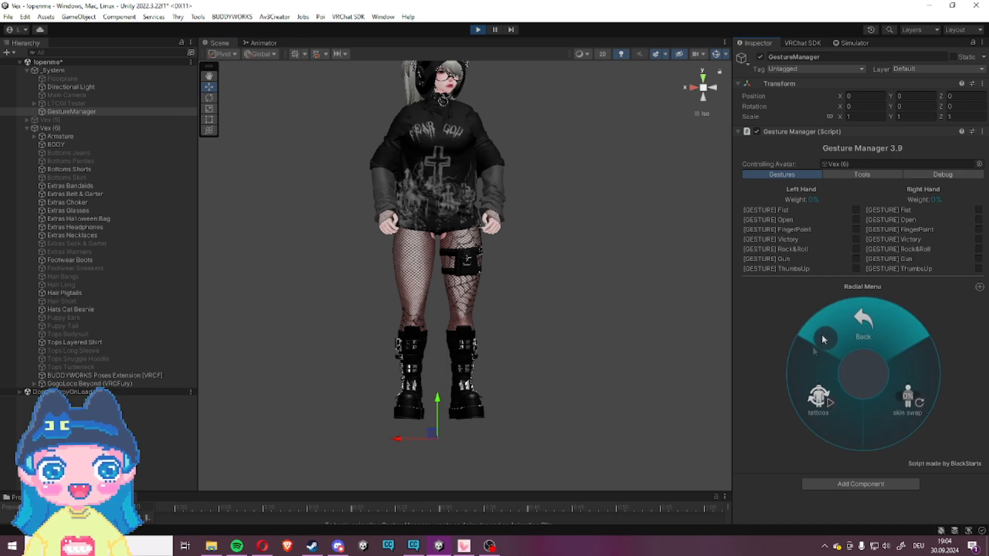
{"action": "left_click", "coordinate": [823, 407]}
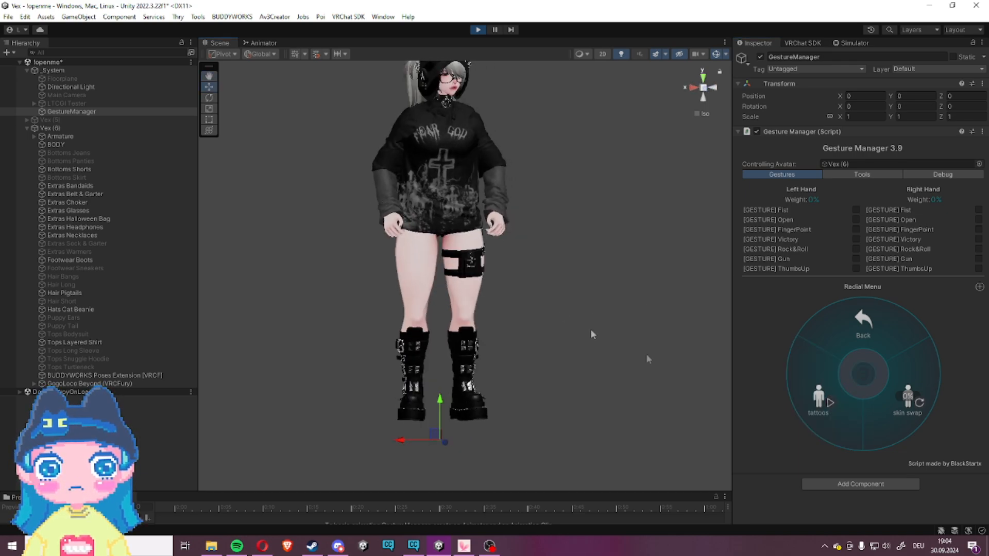
{"action": "left_click", "coordinate": [828, 394]}
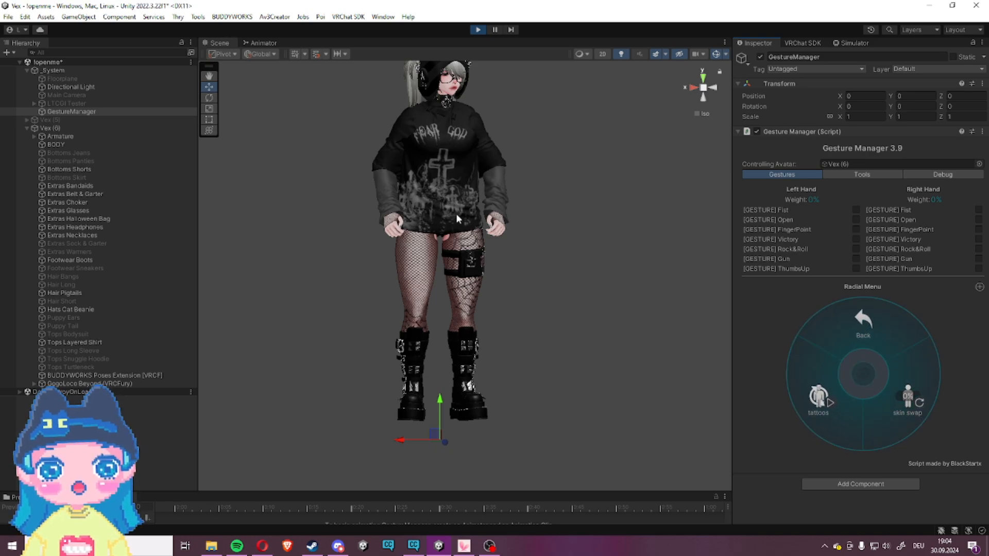
{"action": "middle_click_drag", "start_coordinate": [471, 200], "coordinate": [467, 226]}
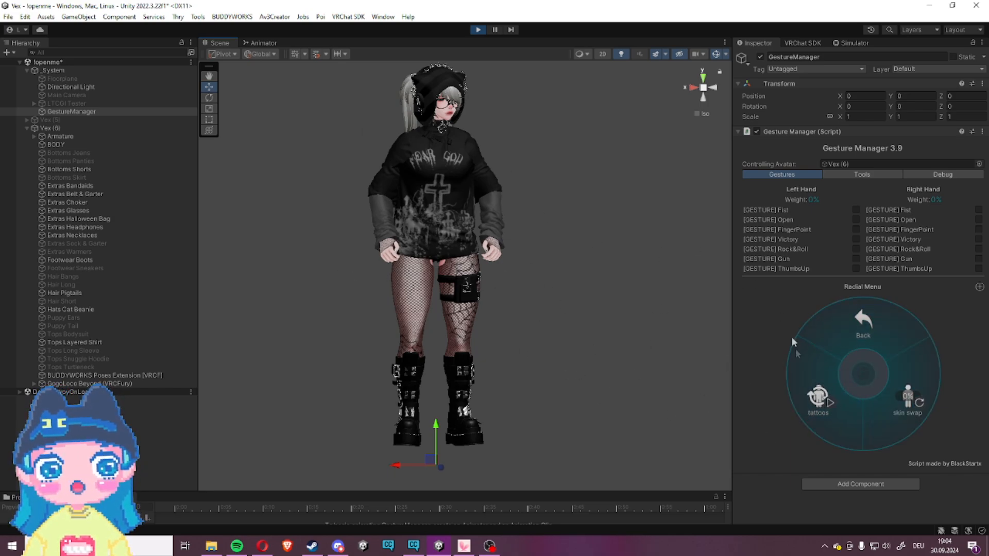
{"action": "left_click", "coordinate": [798, 382]}
{"action": "left_click", "coordinate": [786, 378]}
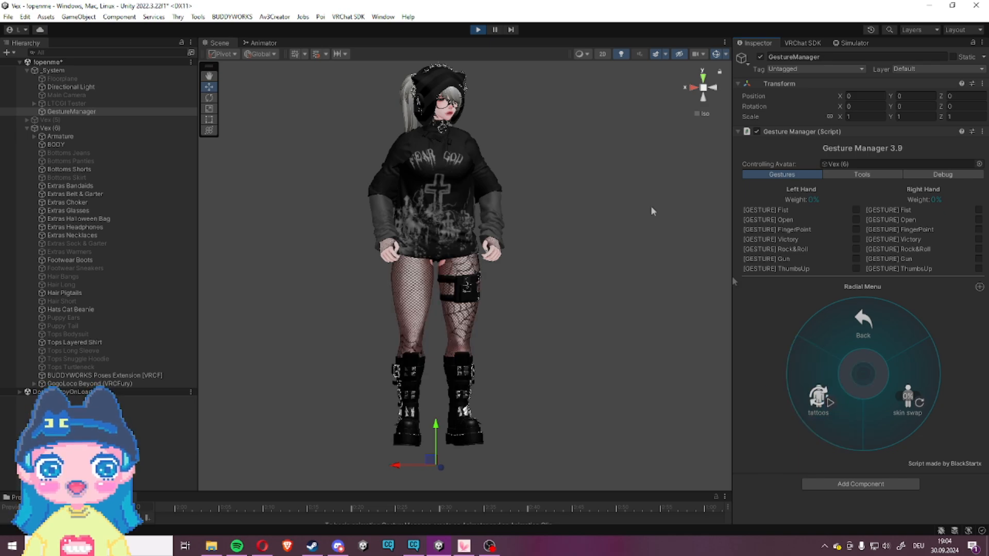